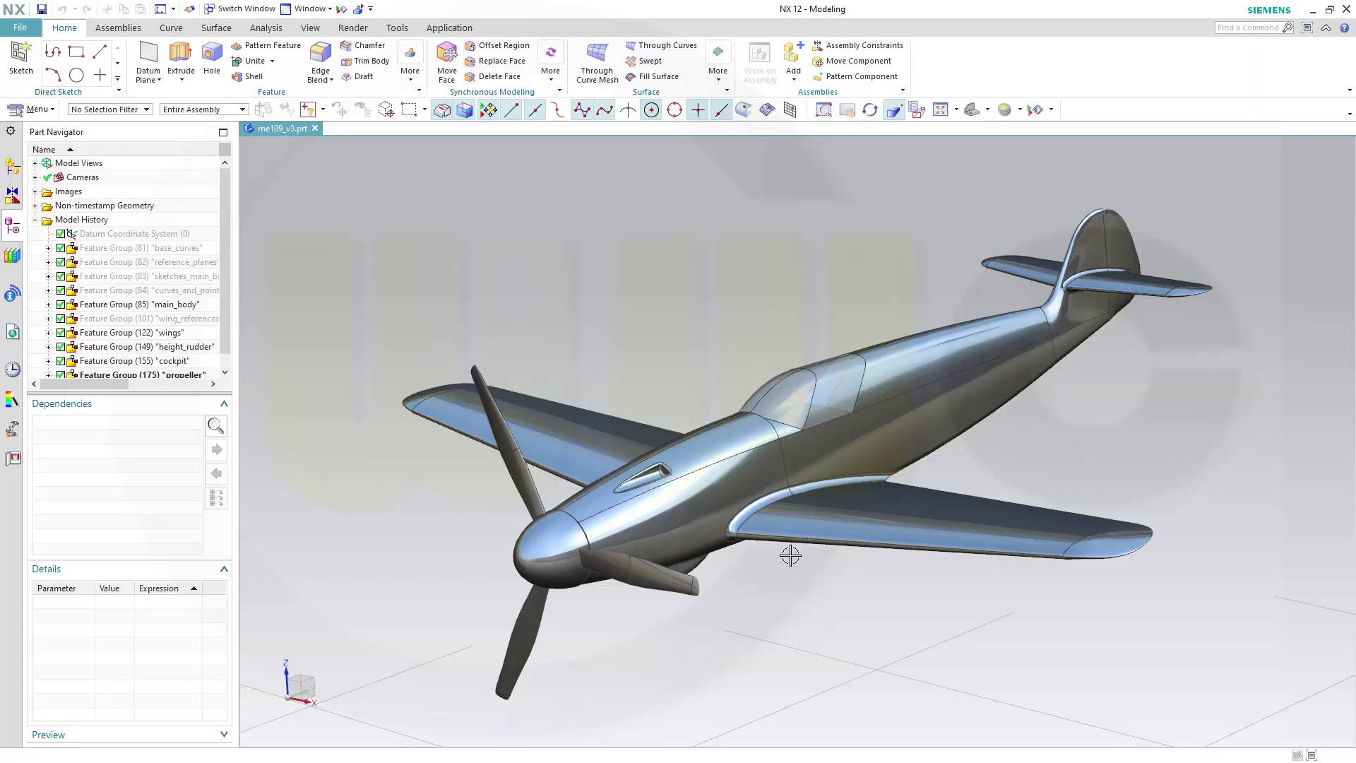
Step: Orbit the airplane and expand the Cameras node to list the saved camera views
middle_click_drag(794, 595, 790, 591)
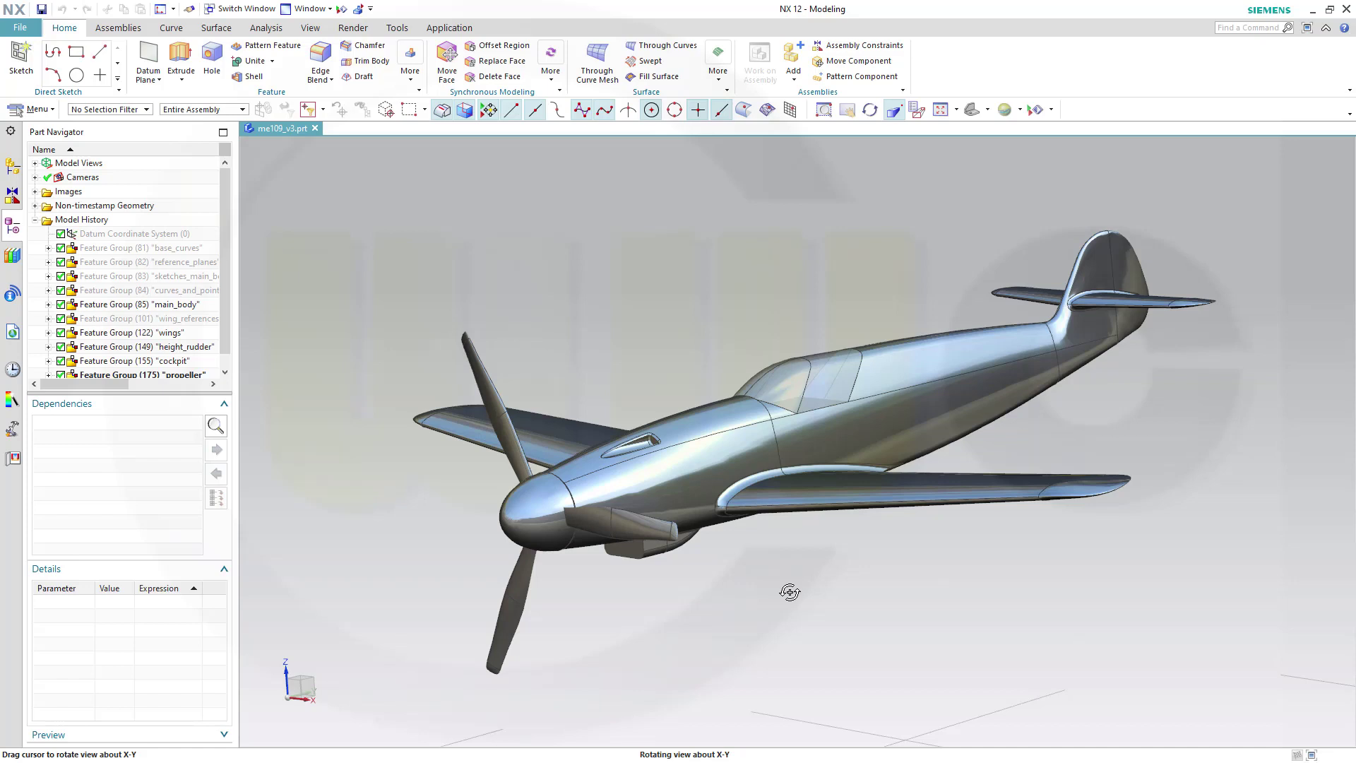
middle_click_drag(790, 592, 796, 587)
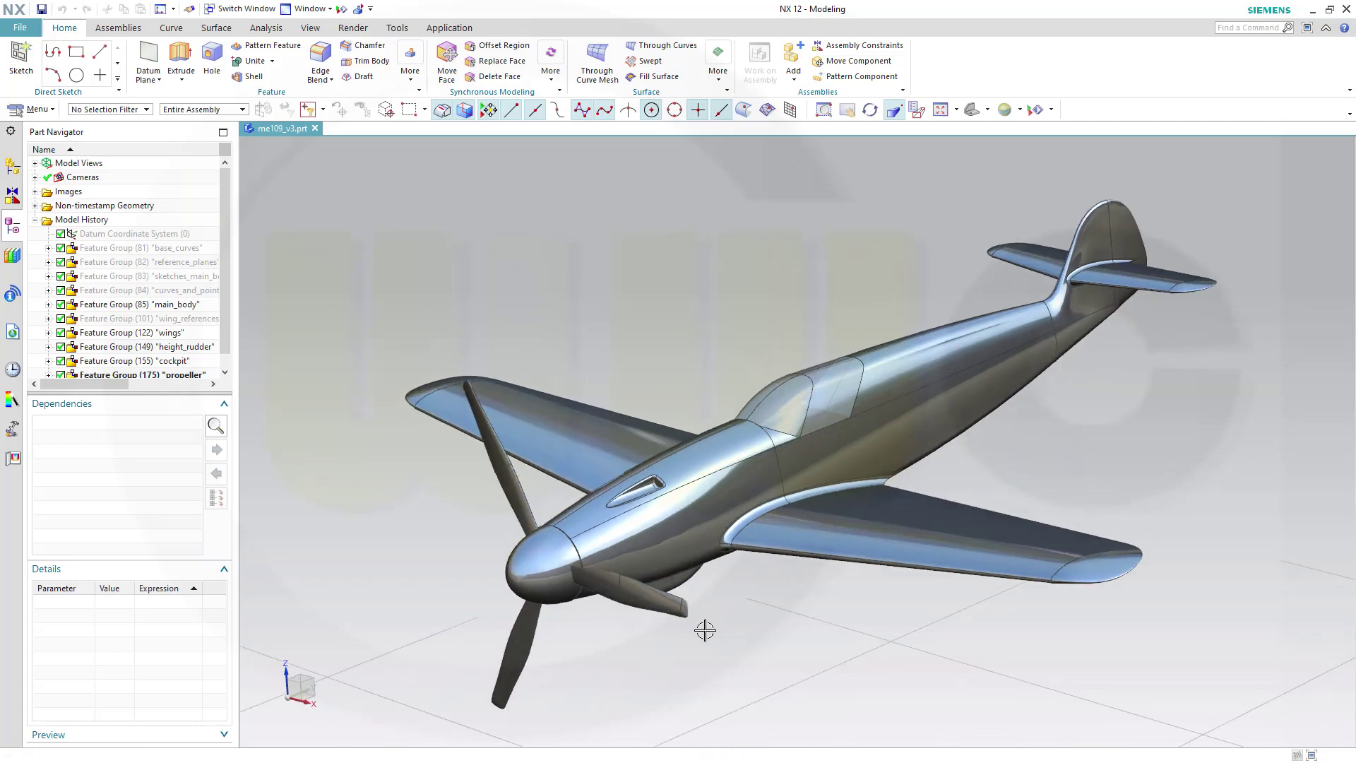
left_click(35, 178)
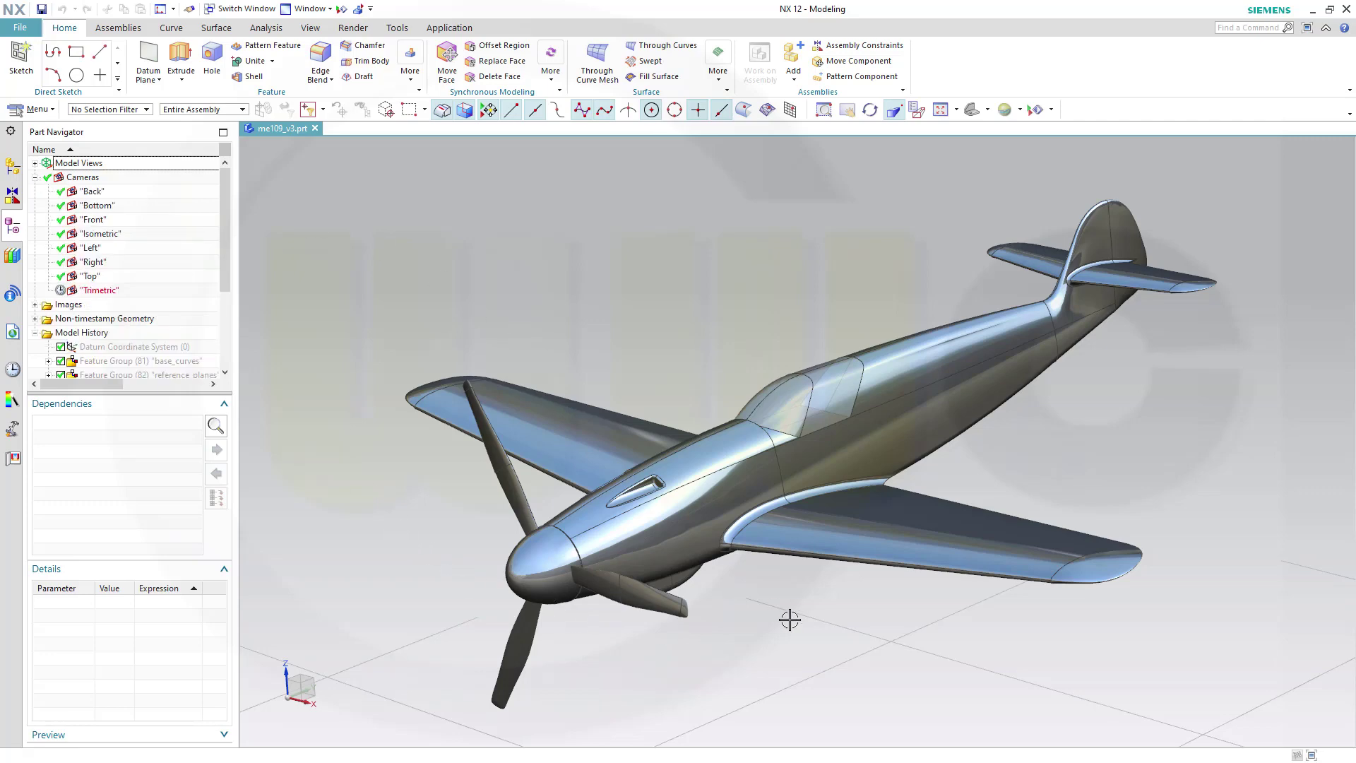
mouse_move(752, 615)
middle_mouse_down()
mouse_move(717, 557)
mouse_move(720, 593)
mouse_move(871, 594)
mouse_move(699, 575)
mouse_move(734, 617)
mouse_move(705, 565)
mouse_move(742, 625)
mouse_move(721, 580)
mouse_move(718, 593)
mouse_move(704, 579)
mouse_move(718, 599)
mouse_move(812, 592)
mouse_move(850, 569)
mouse_move(791, 587)
mouse_move(708, 548)
mouse_move(727, 574)
mouse_move(760, 563)
mouse_move(726, 584)
mouse_move(702, 551)
mouse_move(753, 579)
mouse_move(824, 574)
mouse_move(767, 572)
mouse_move(717, 544)
mouse_move(739, 595)
mouse_move(735, 553)
mouse_move(716, 568)
mouse_move(704, 542)
mouse_move(735, 581)
mouse_move(779, 599)
mouse_move(702, 572)
mouse_move(687, 530)
mouse_move(740, 592)
middle_mouse_up()
scroll(739, 594, "up", 3)
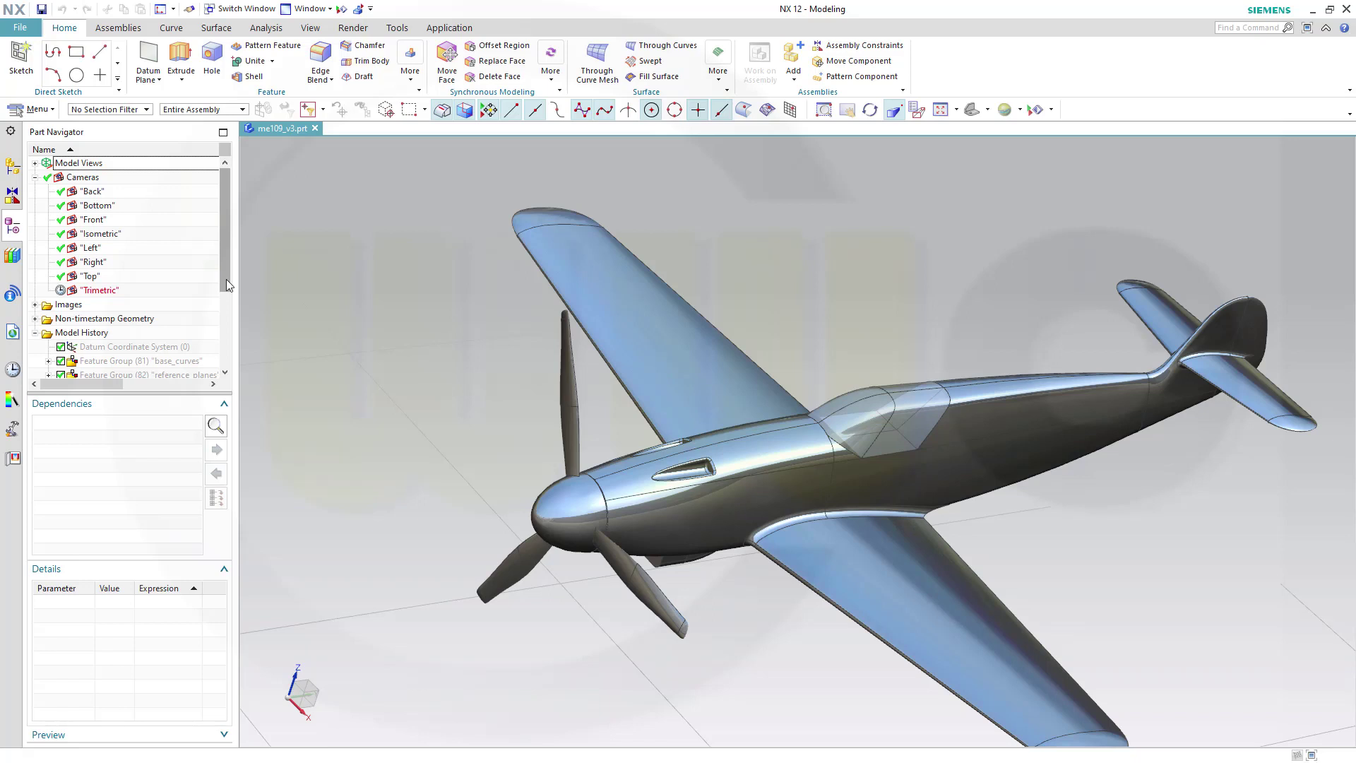
scroll(226, 279, "down", 3)
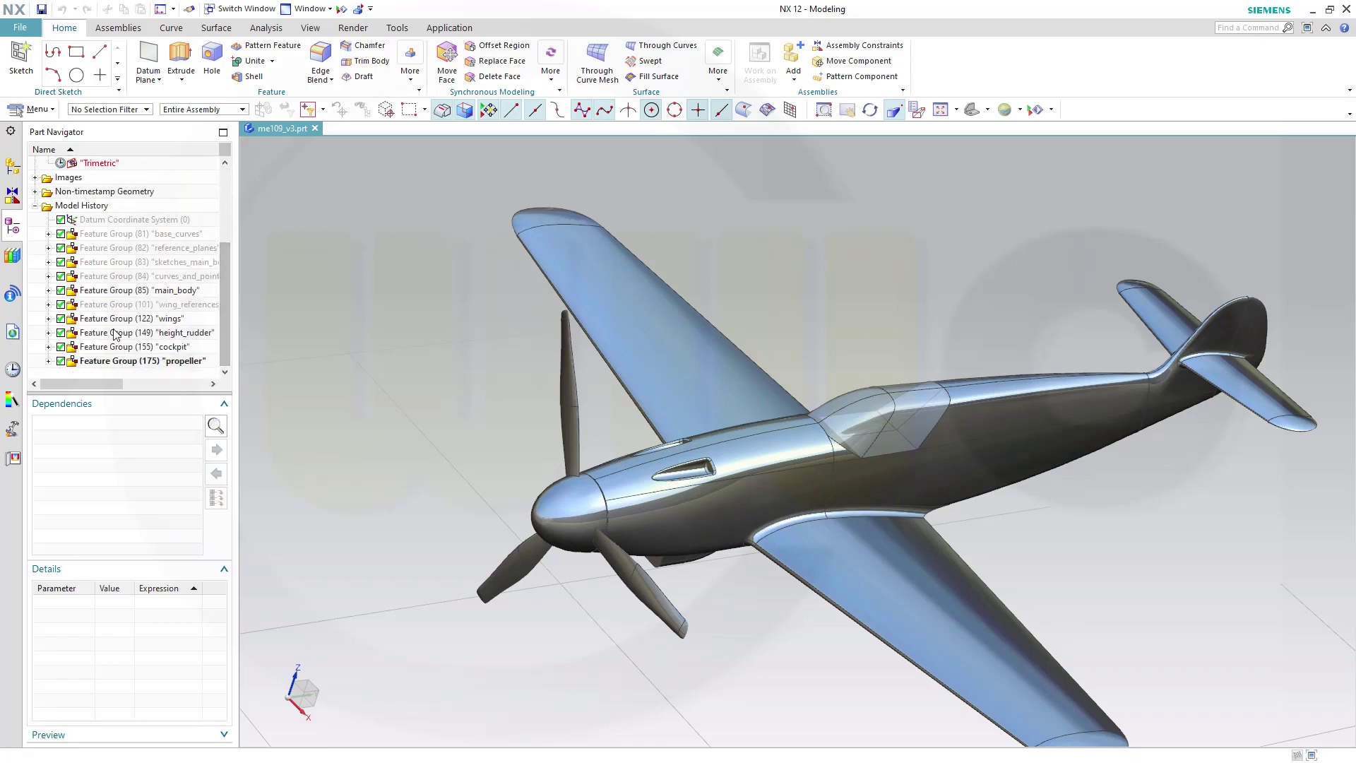
scroll(120, 304, "up", 2)
Step: Show Raster Image(1) from the Messerschmitt Bf 109G 'Gustav' image's dependencies
left_click(35, 263)
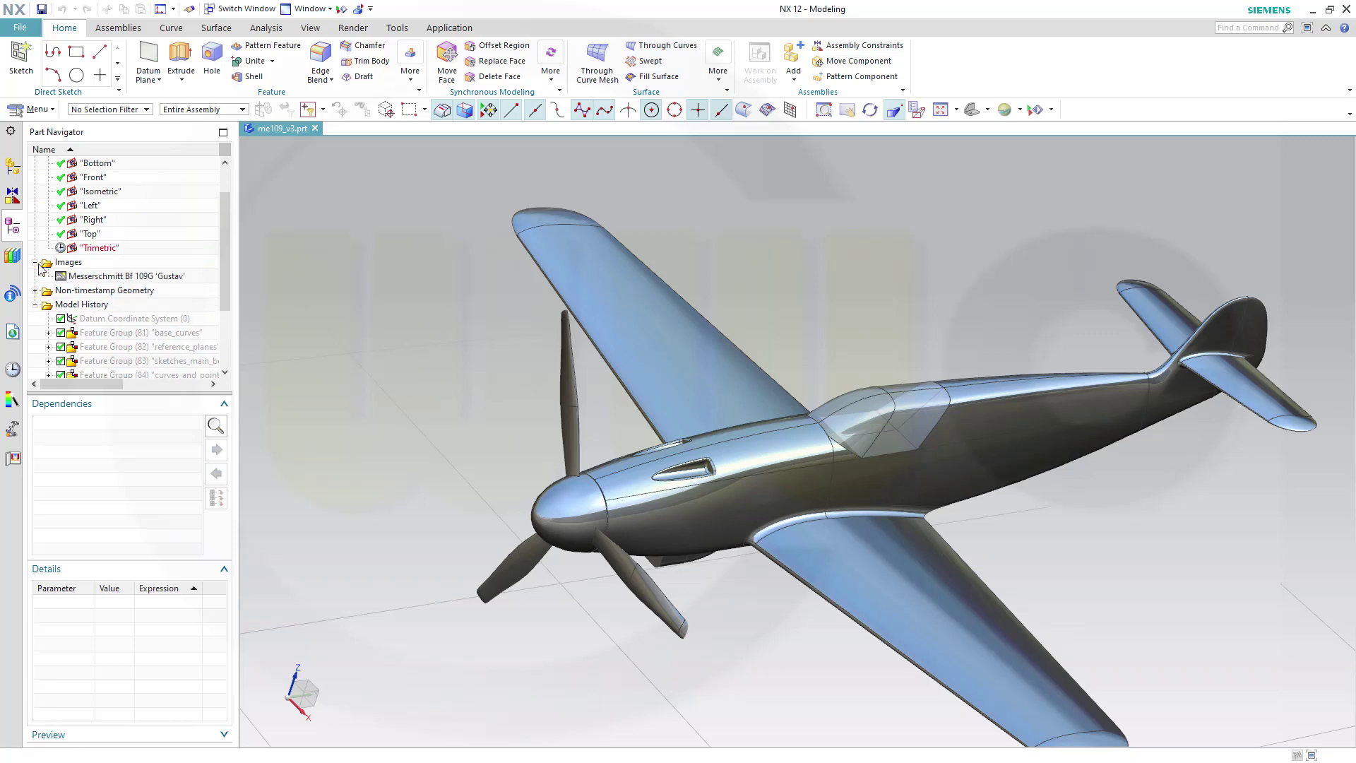
left_click(86, 277)
right_click(117, 455)
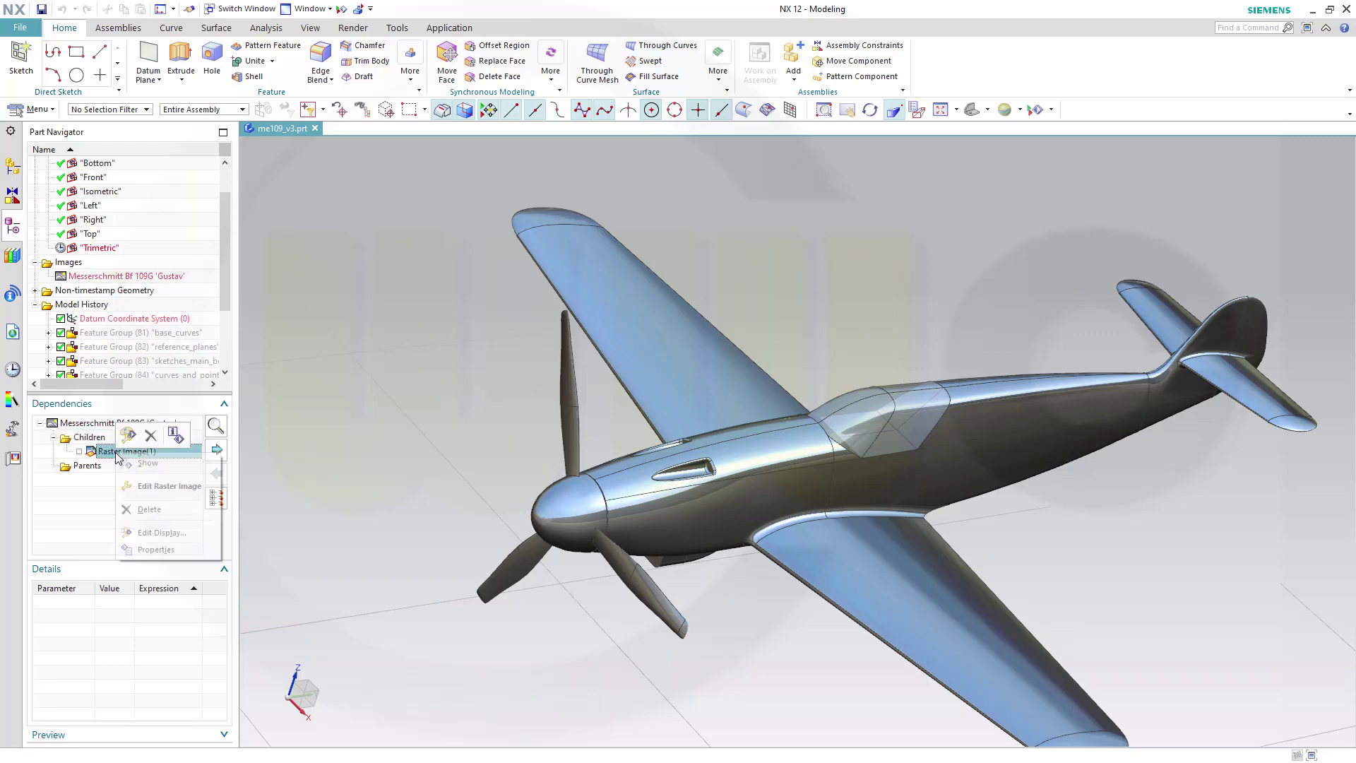
left_click(141, 467)
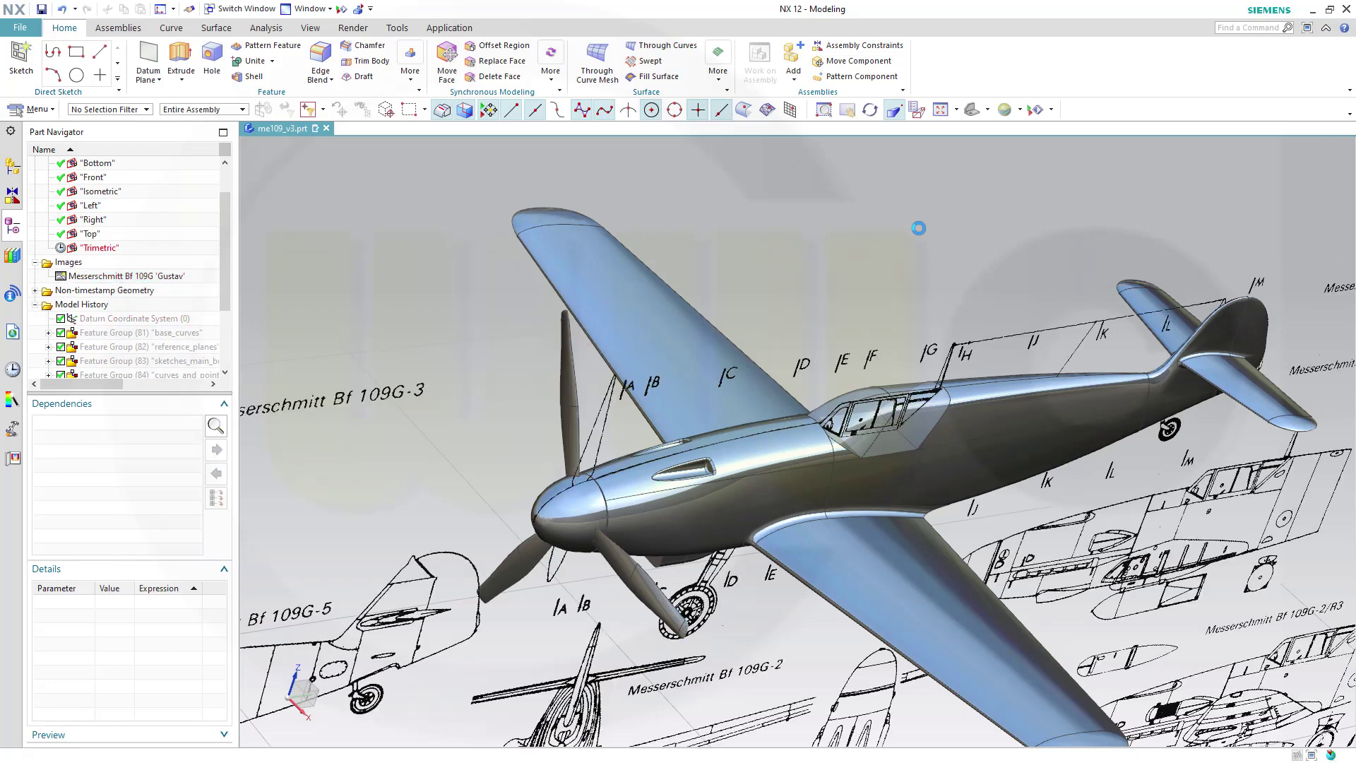
Step: Apply the saved Front camera, then the Right camera, to view the fuselage profile
double_click(96, 181)
scroll(814, 275, "up", 5)
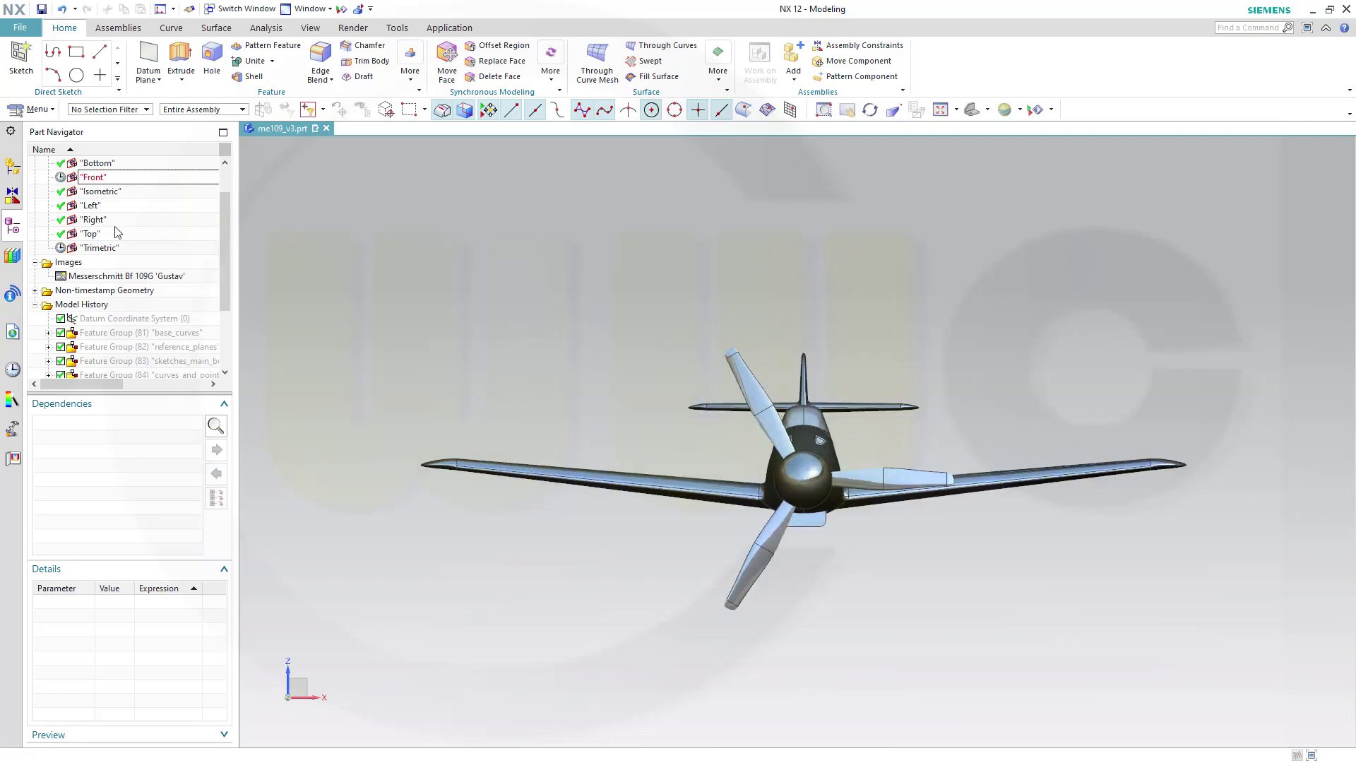
scroll(117, 227, "up", 1)
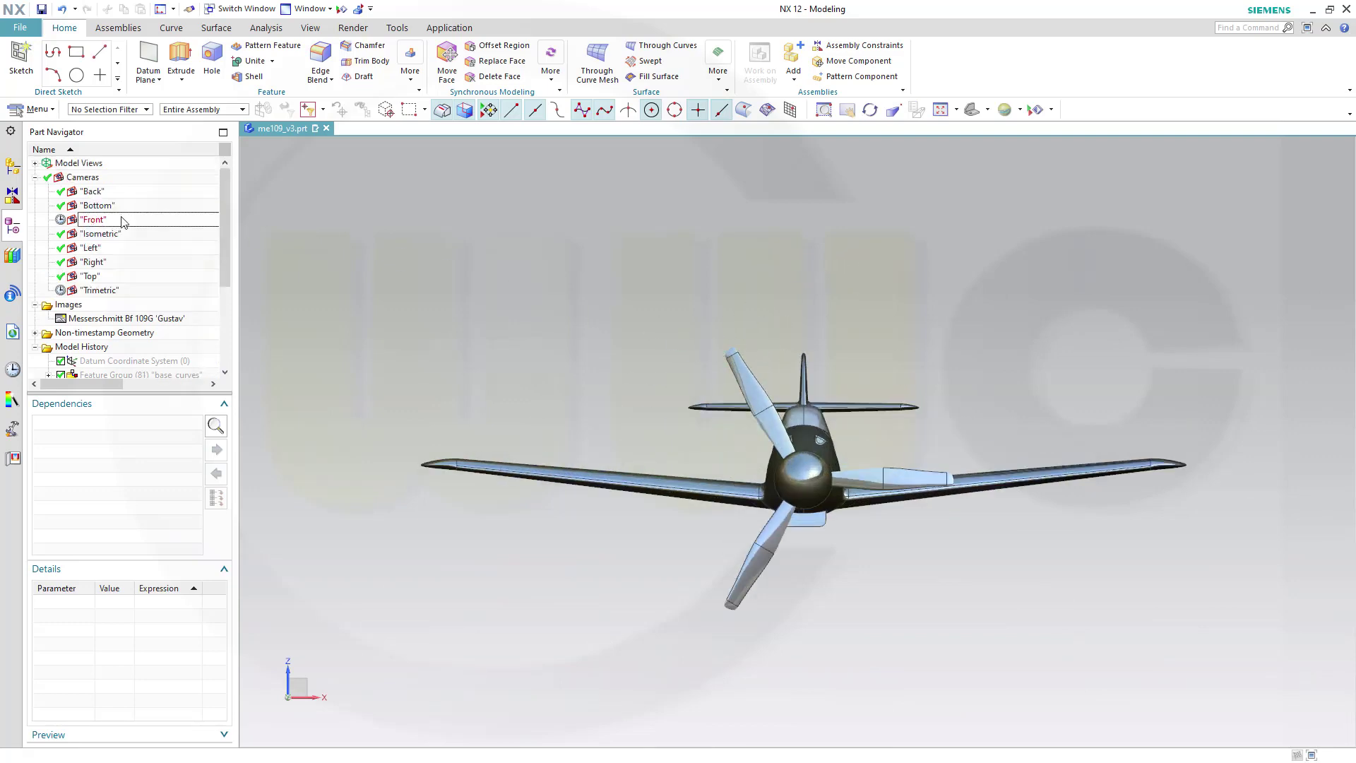
double_click(94, 267)
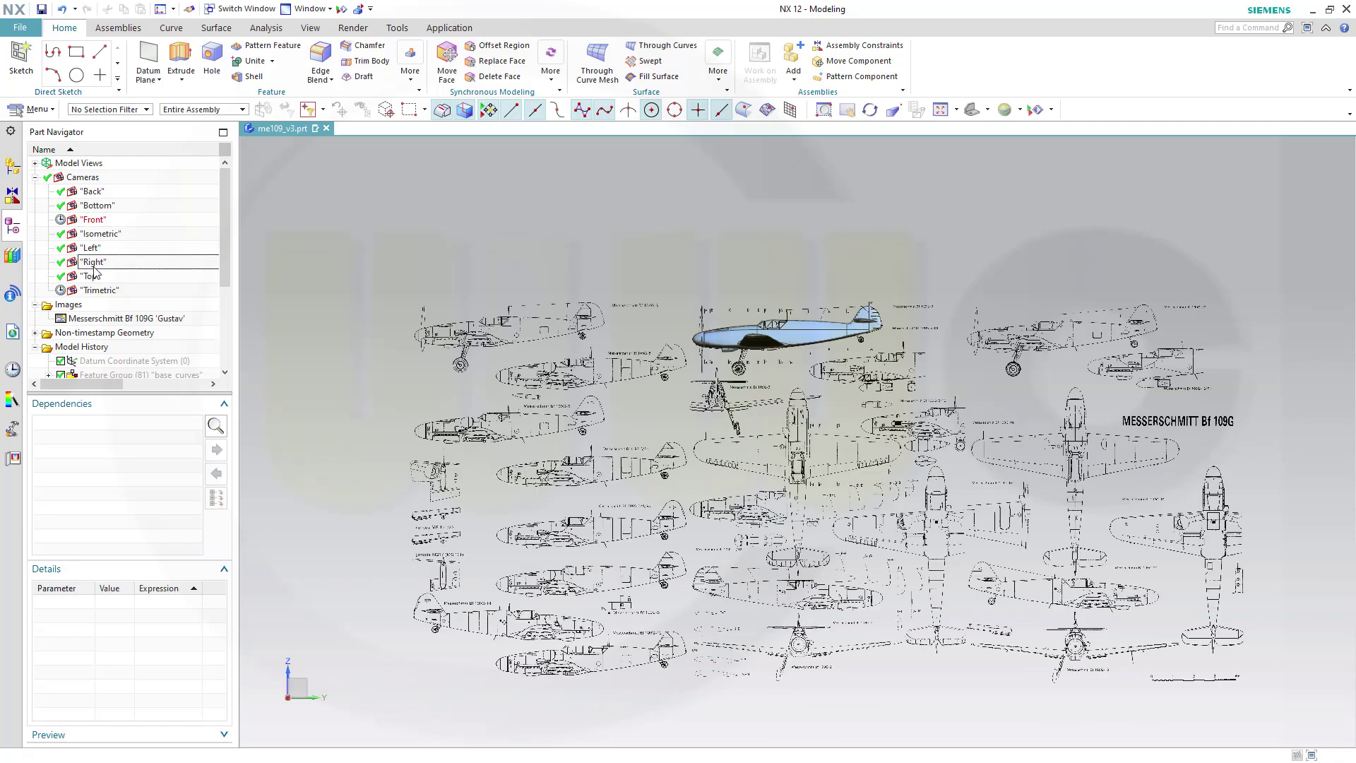
scroll(607, 366, "up", 2)
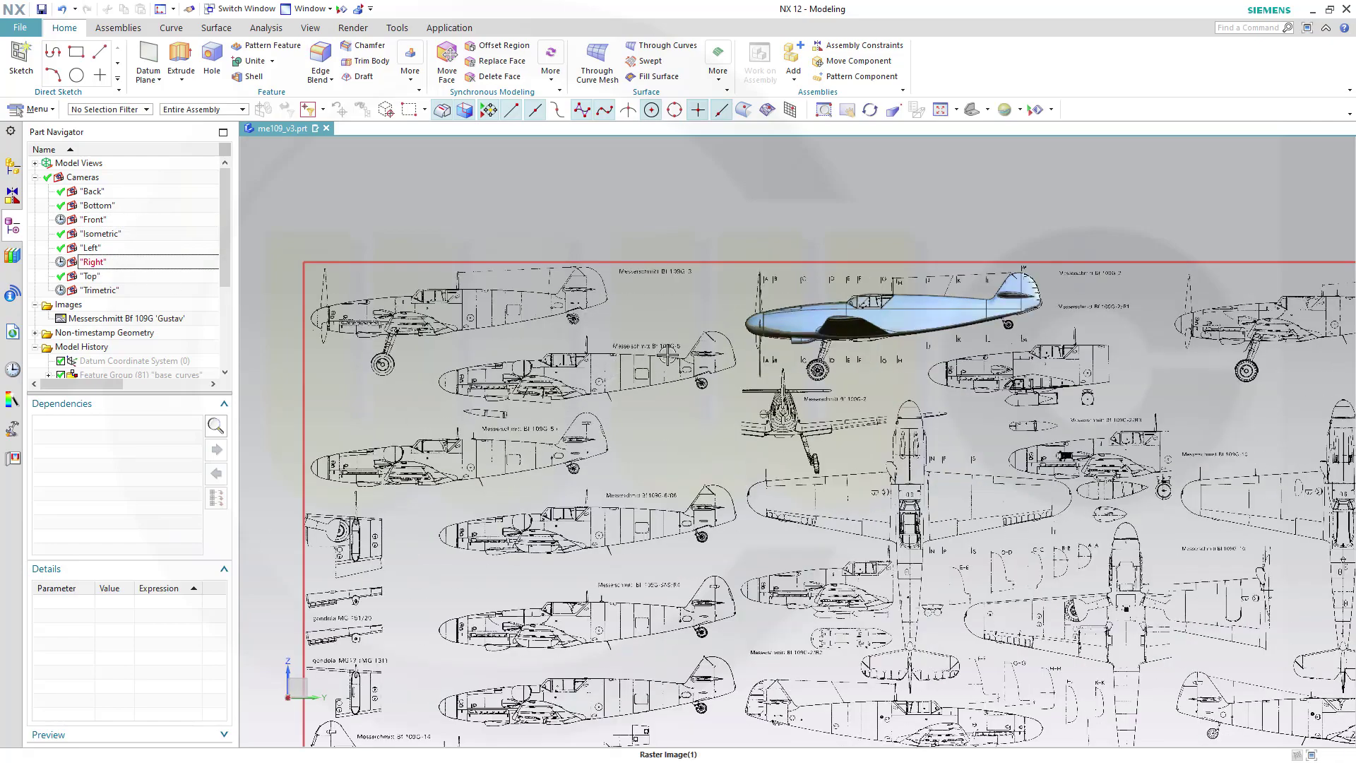
scroll(913, 441, "up", 3)
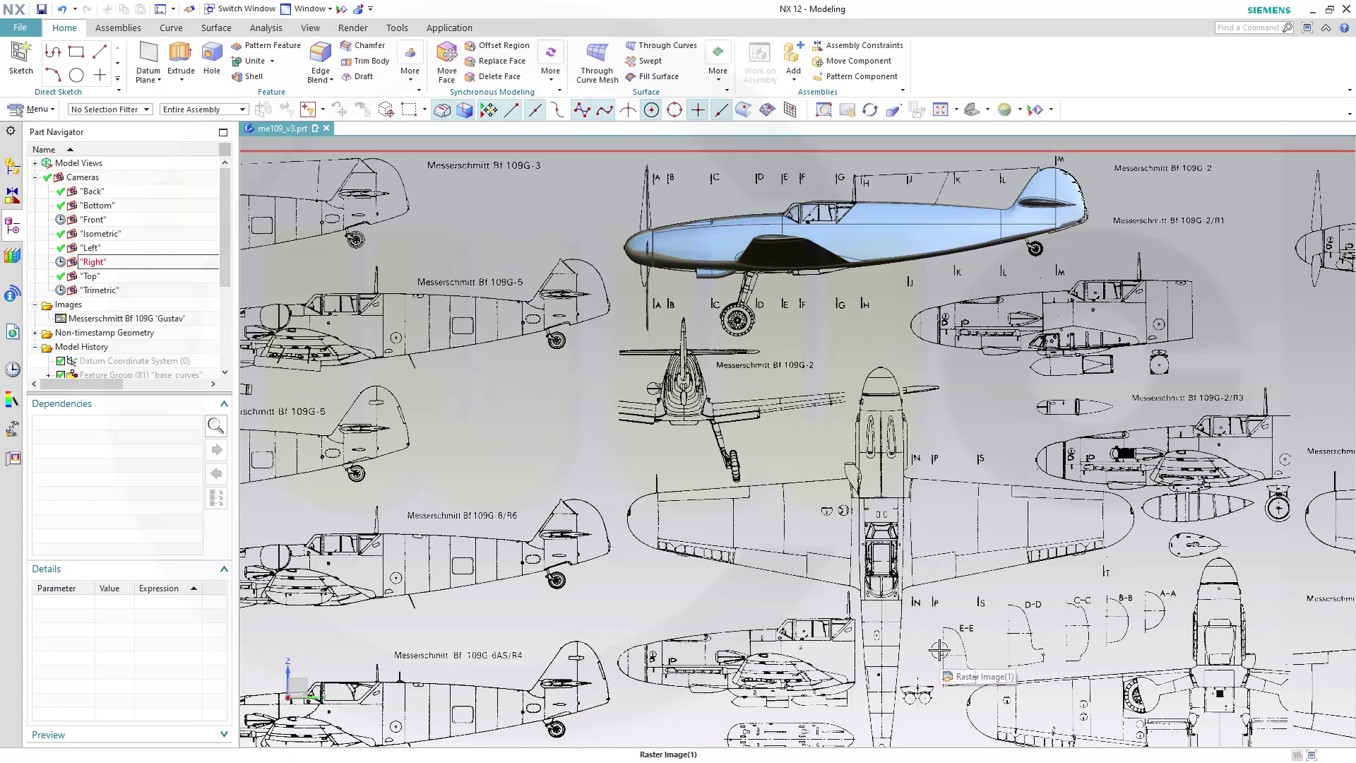
scroll(941, 648, "down", 1)
scroll(942, 643, "up", 1)
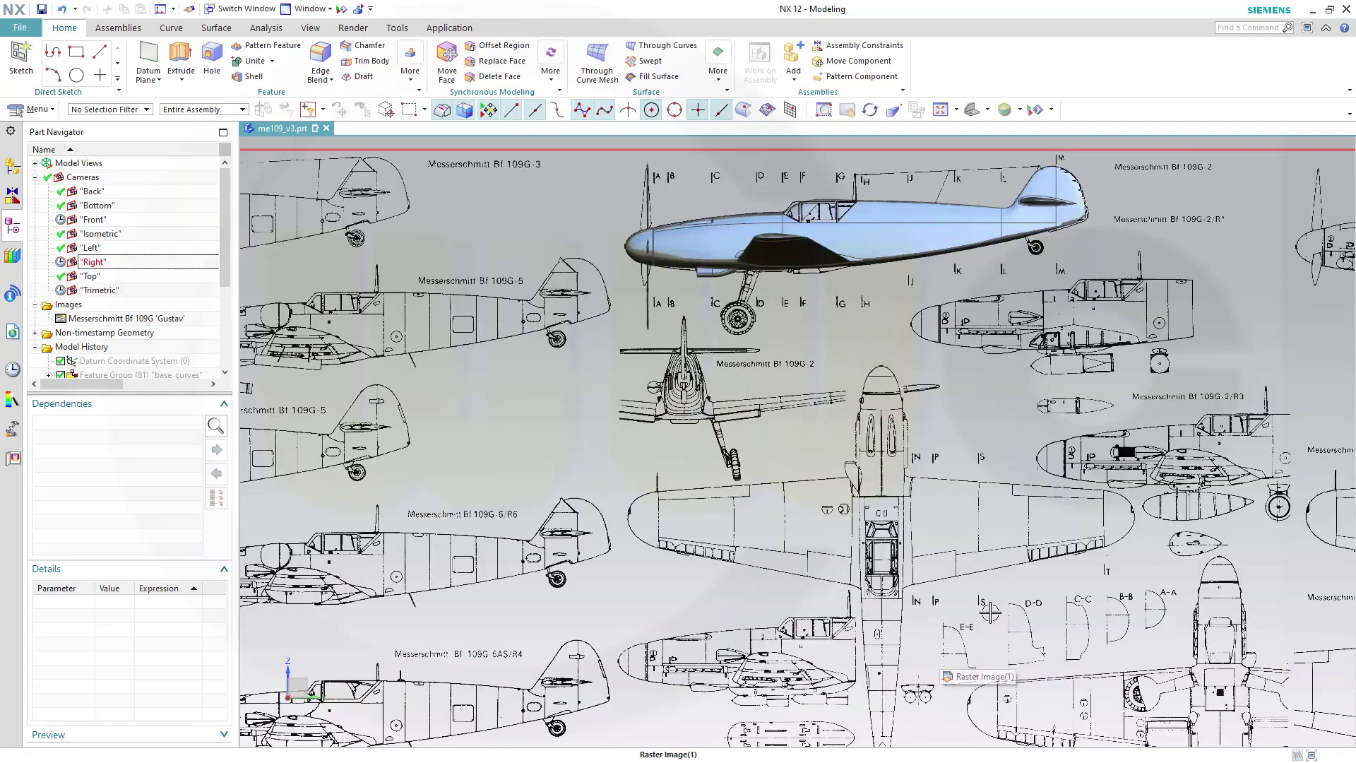
middle_click_drag(987, 612, 798, 261, "shift")
scroll(946, 315, "down", 2)
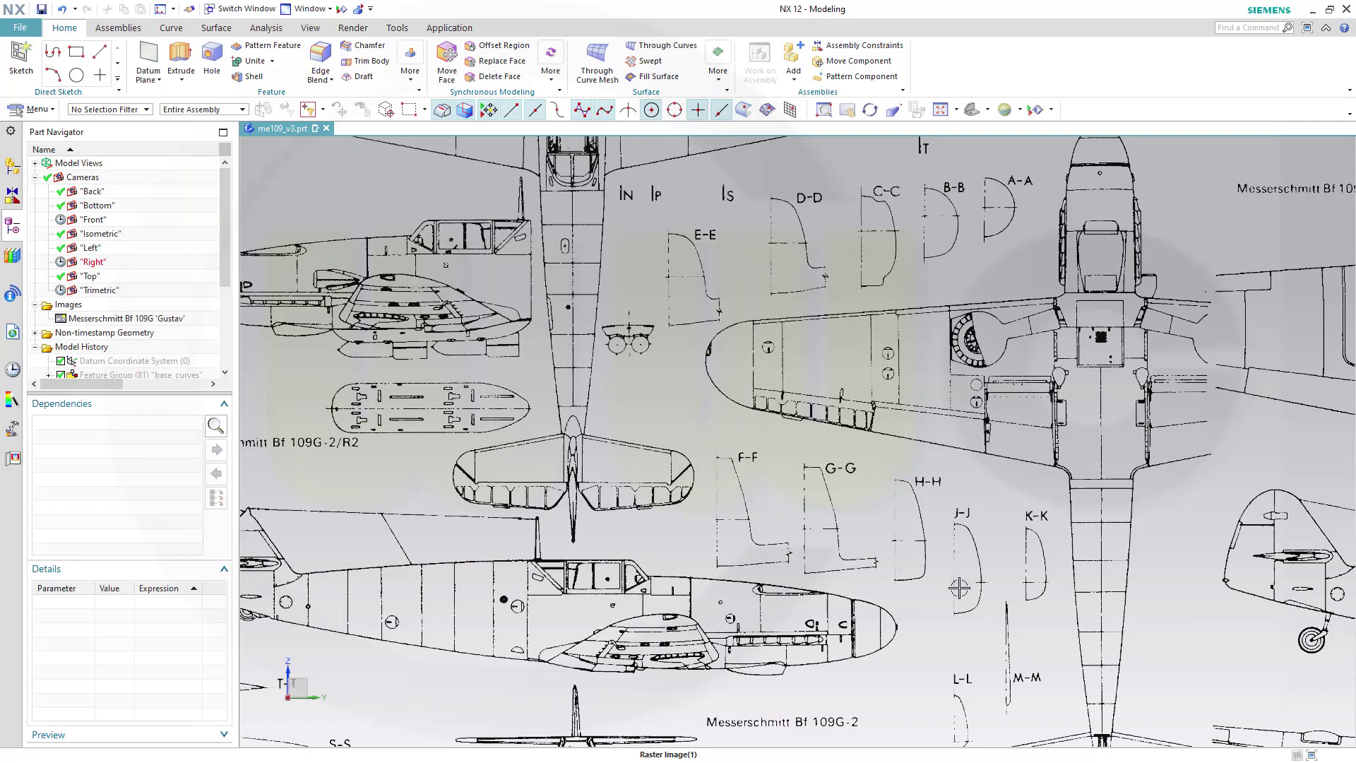
scroll(959, 587, "up", 3)
middle_click_drag(654, 268, 798, 540, "shift")
scroll(621, 346, "down", 3)
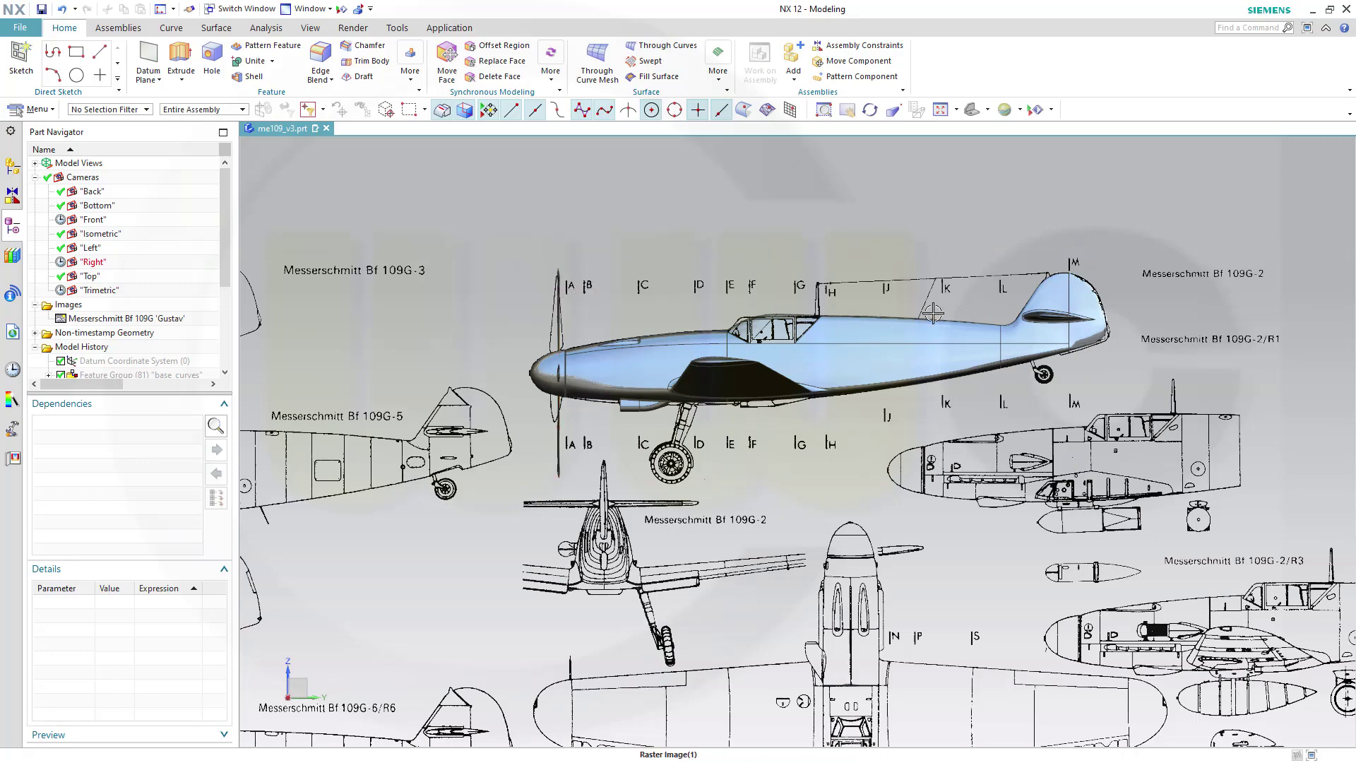
middle_click_drag(1043, 543, 960, 247, "shift")
middle_click_drag(950, 495, 747, 376, "shift")
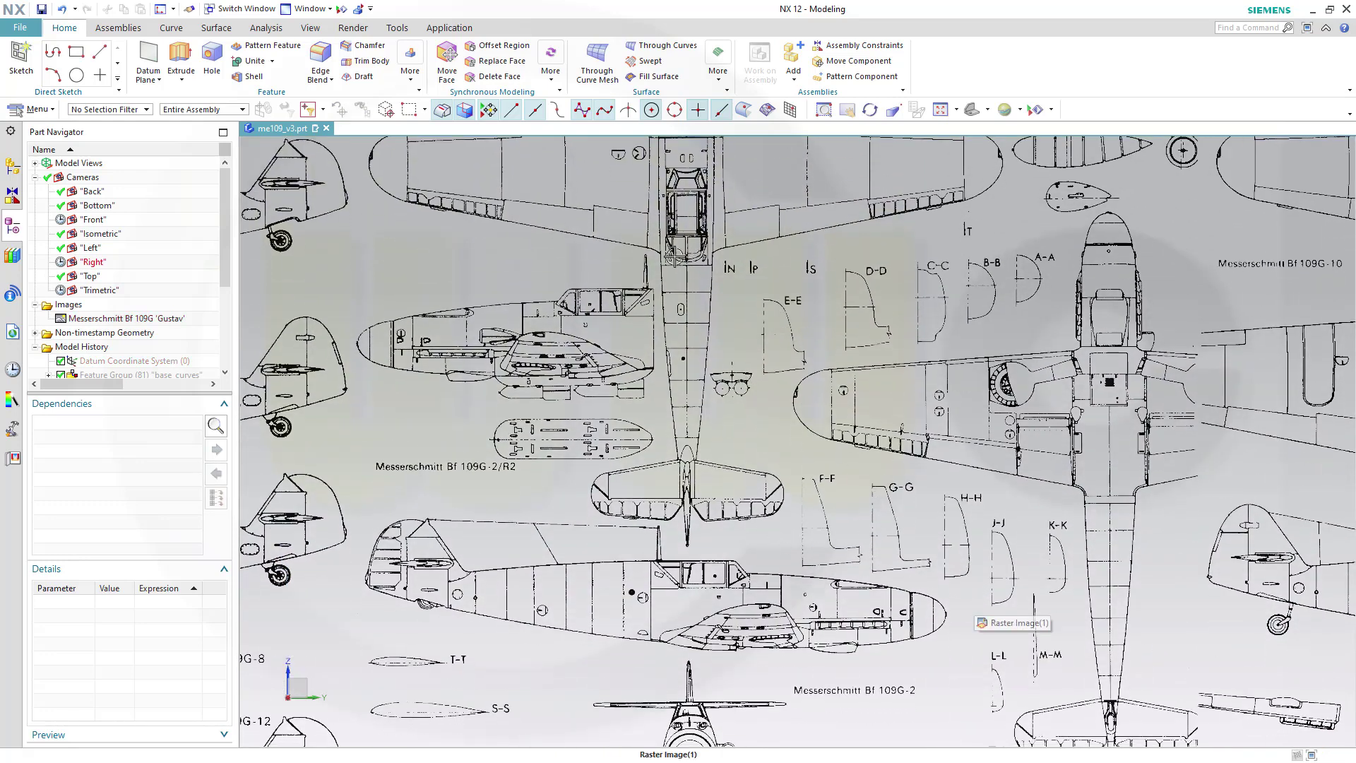
middle_click_drag(811, 338, 951, 725, "shift")
scroll(910, 423, "up", 2)
scroll(819, 364, "down", 4)
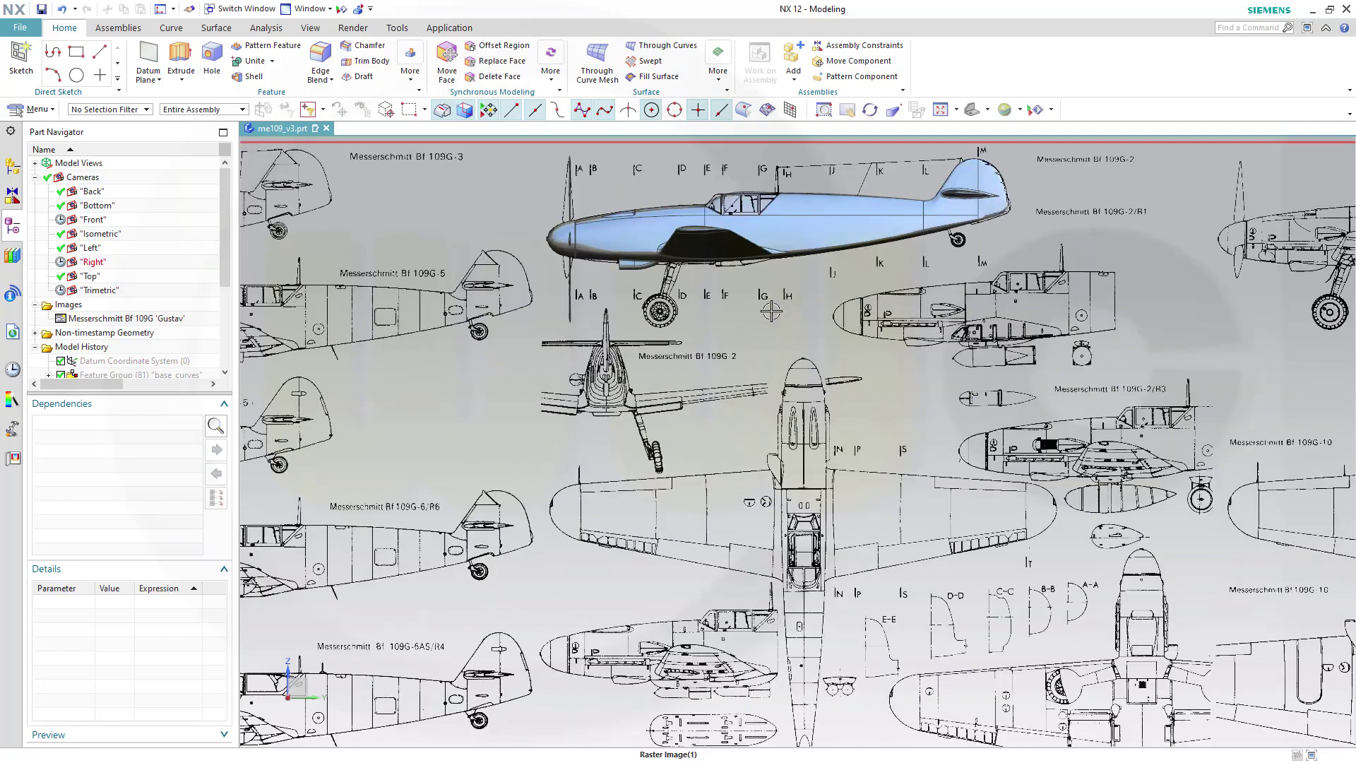
scroll(769, 312, "up", 1)
mouse_move(746, 340)
middle_mouse_down()
mouse_move(784, 303)
mouse_move(756, 347)
middle_mouse_up()
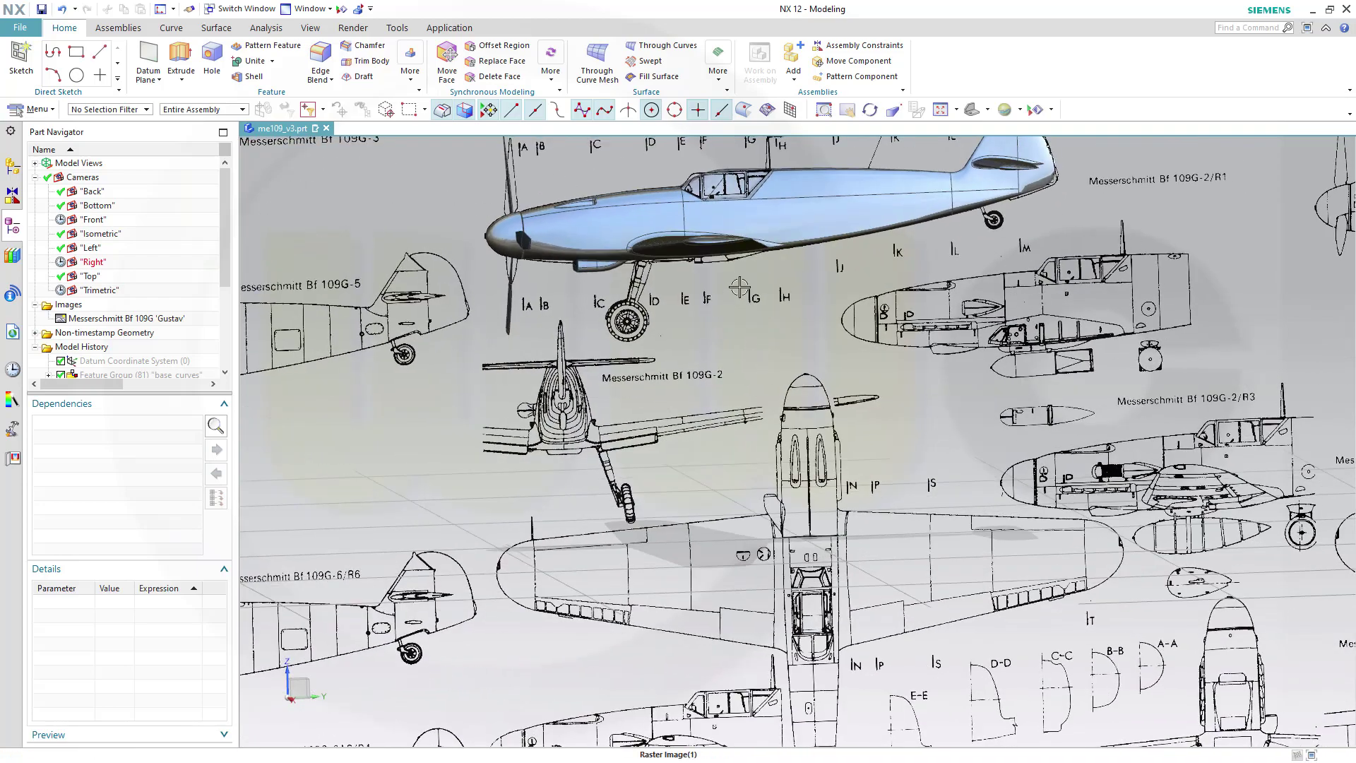
middle_click_drag(745, 296, 904, 437, "shift")
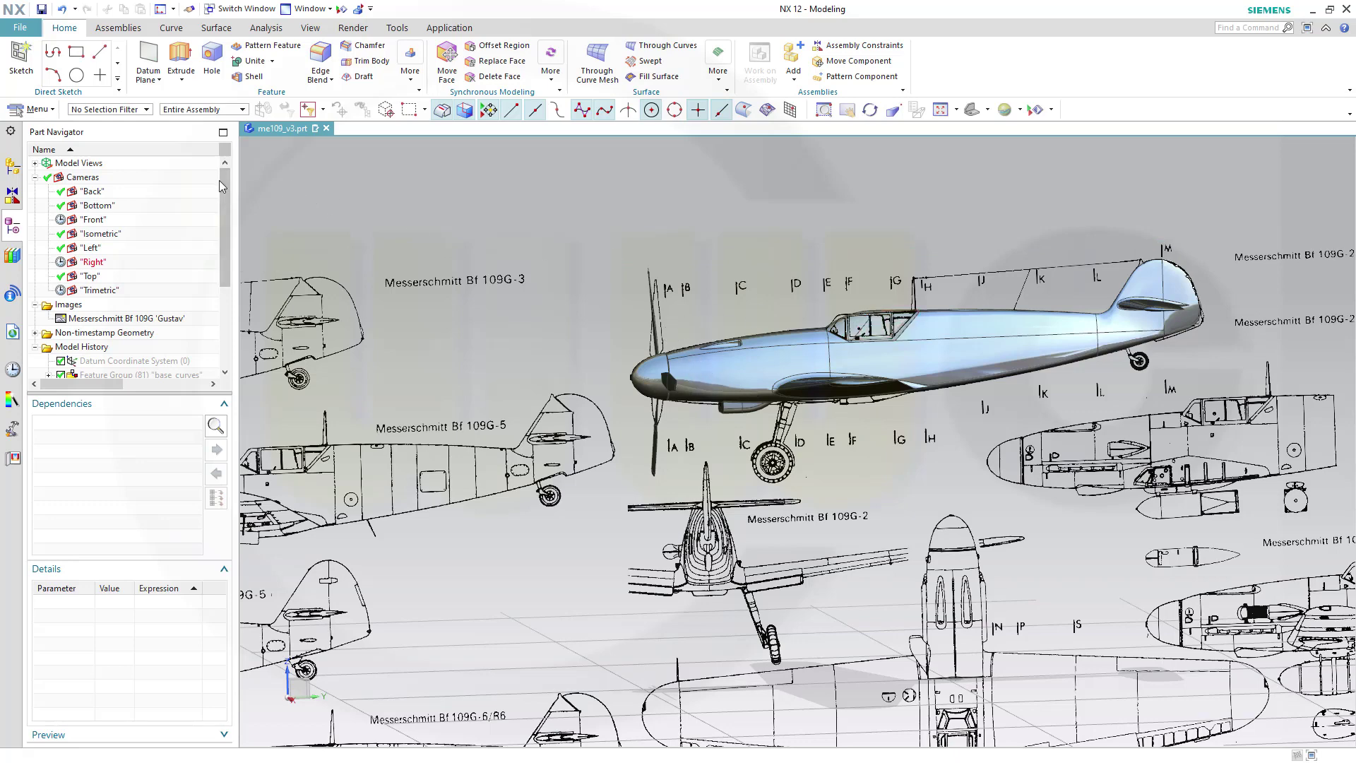
Step: Show all Datum Planes with Show and Hide, then inspect them from the side and below
left_click(343, 10)
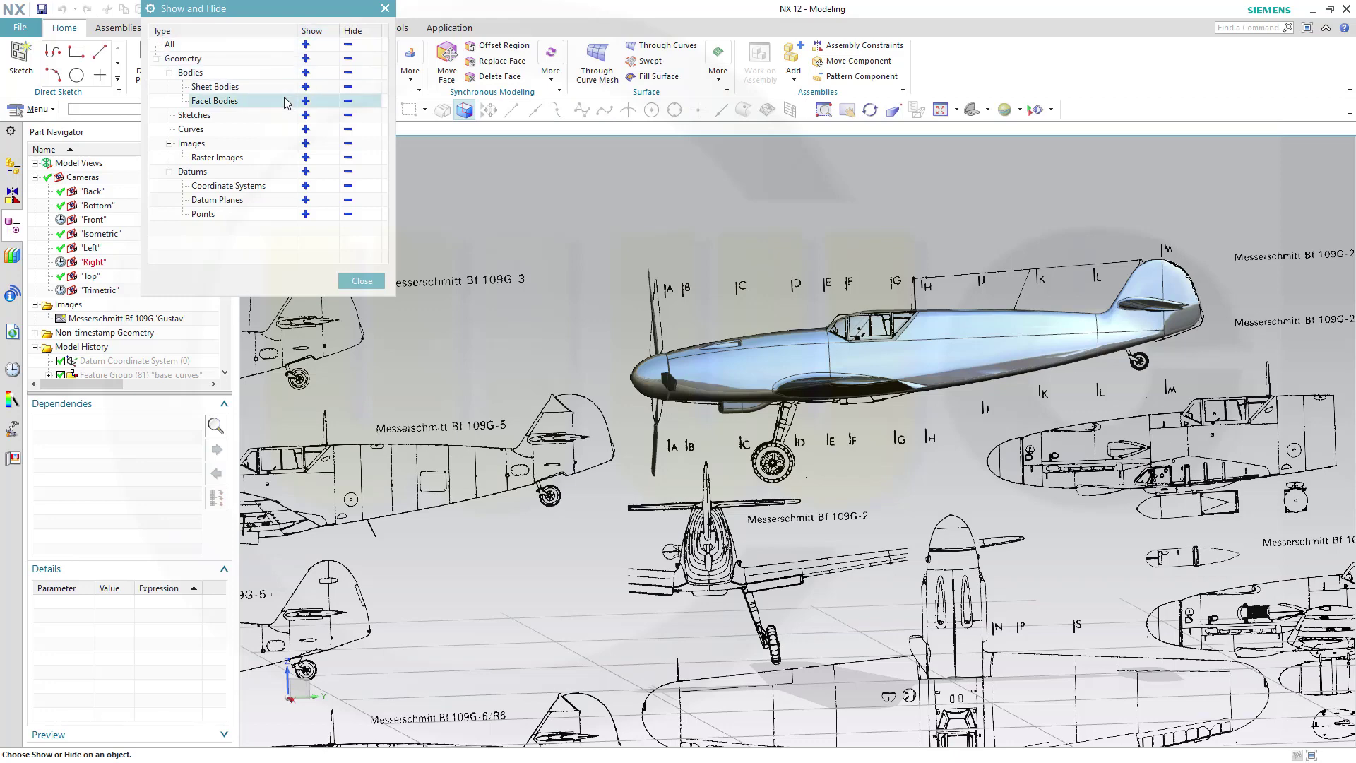
left_click(305, 199)
middle_click_drag(696, 335, 735, 356)
scroll(797, 544, "up", 3)
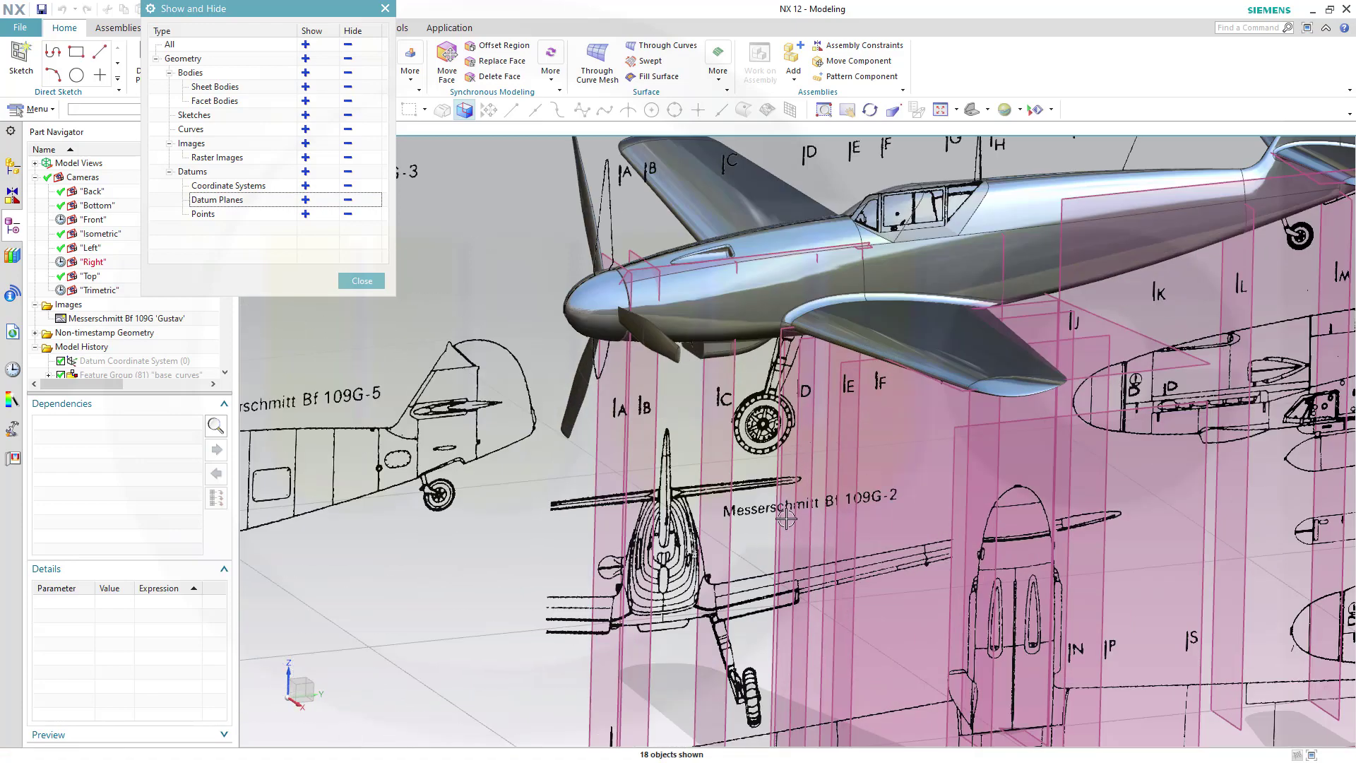
scroll(716, 378, "down", 1)
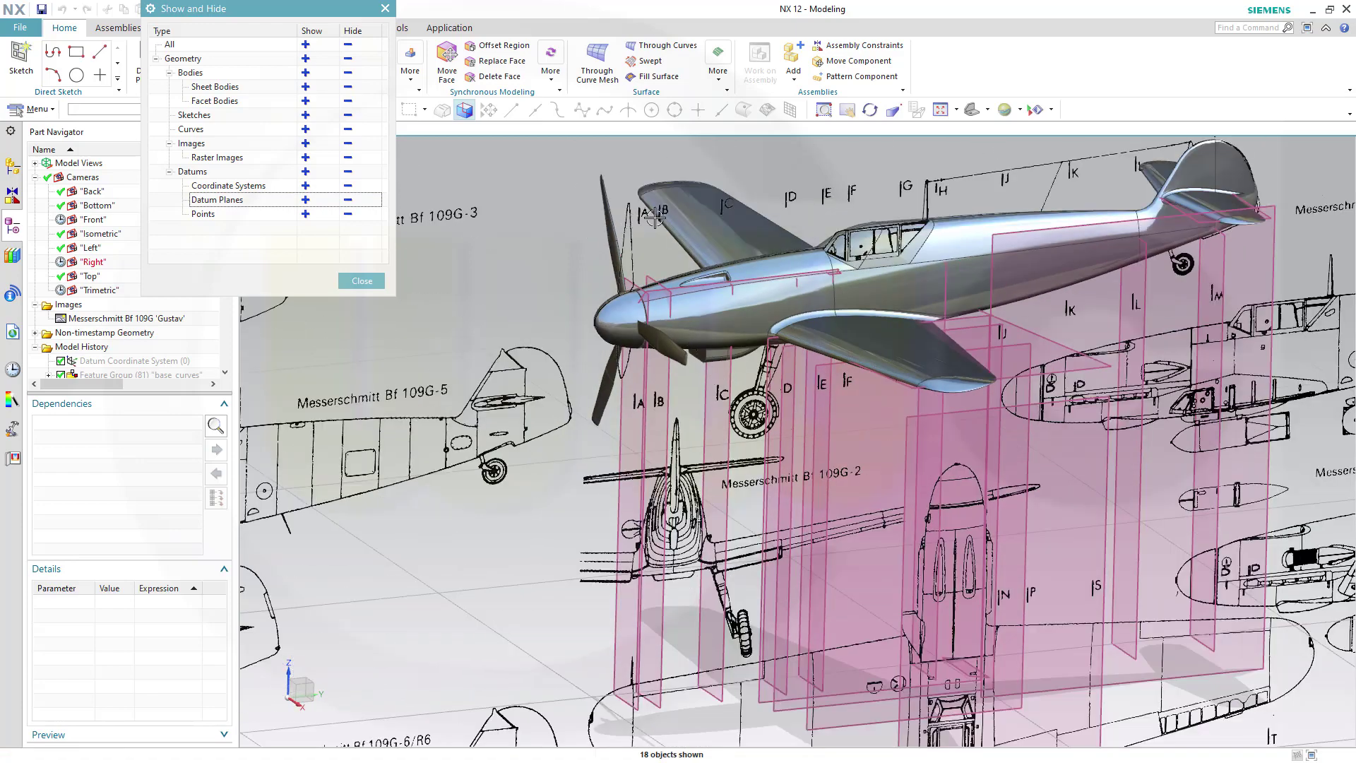
middle_click_drag(824, 397, 791, 383)
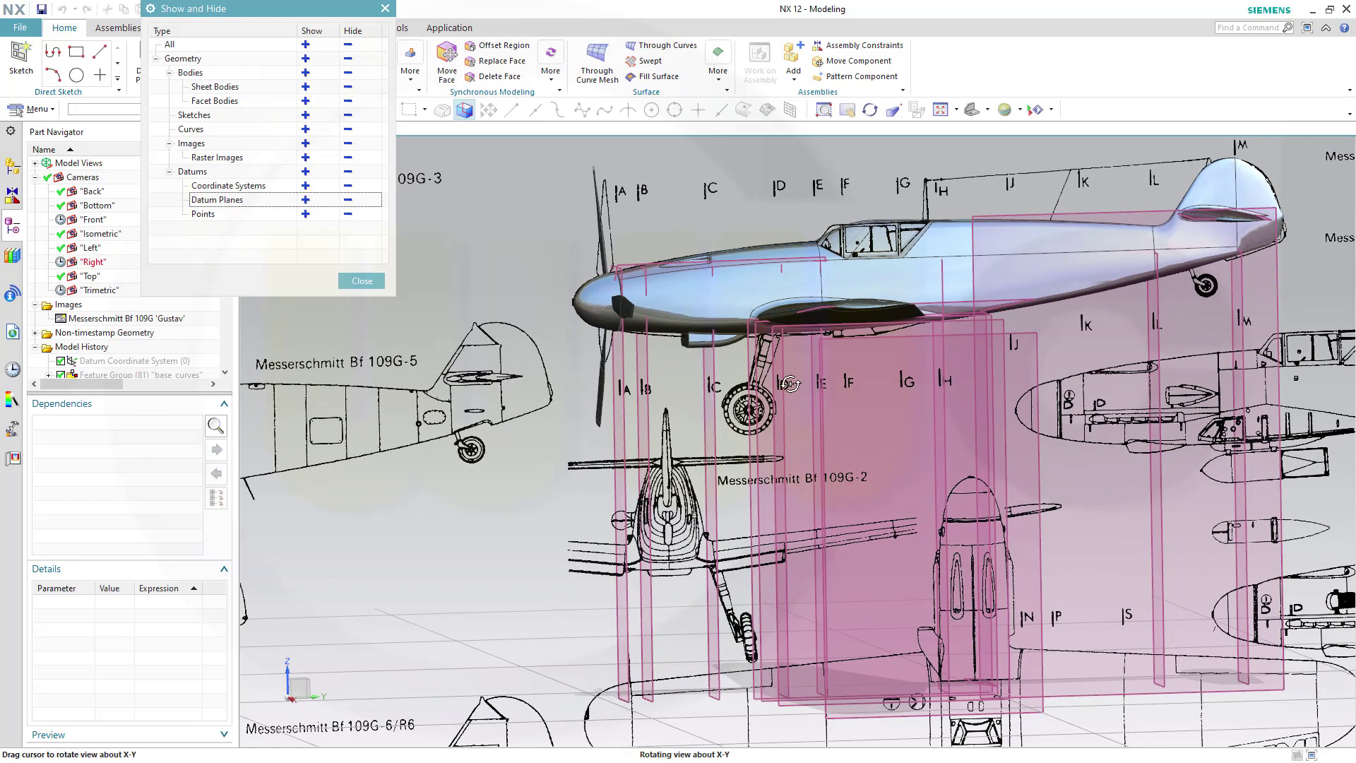
middle_click_drag(790, 384, 802, 423)
right_click(494, 265)
left_click(494, 267)
left_click(513, 302)
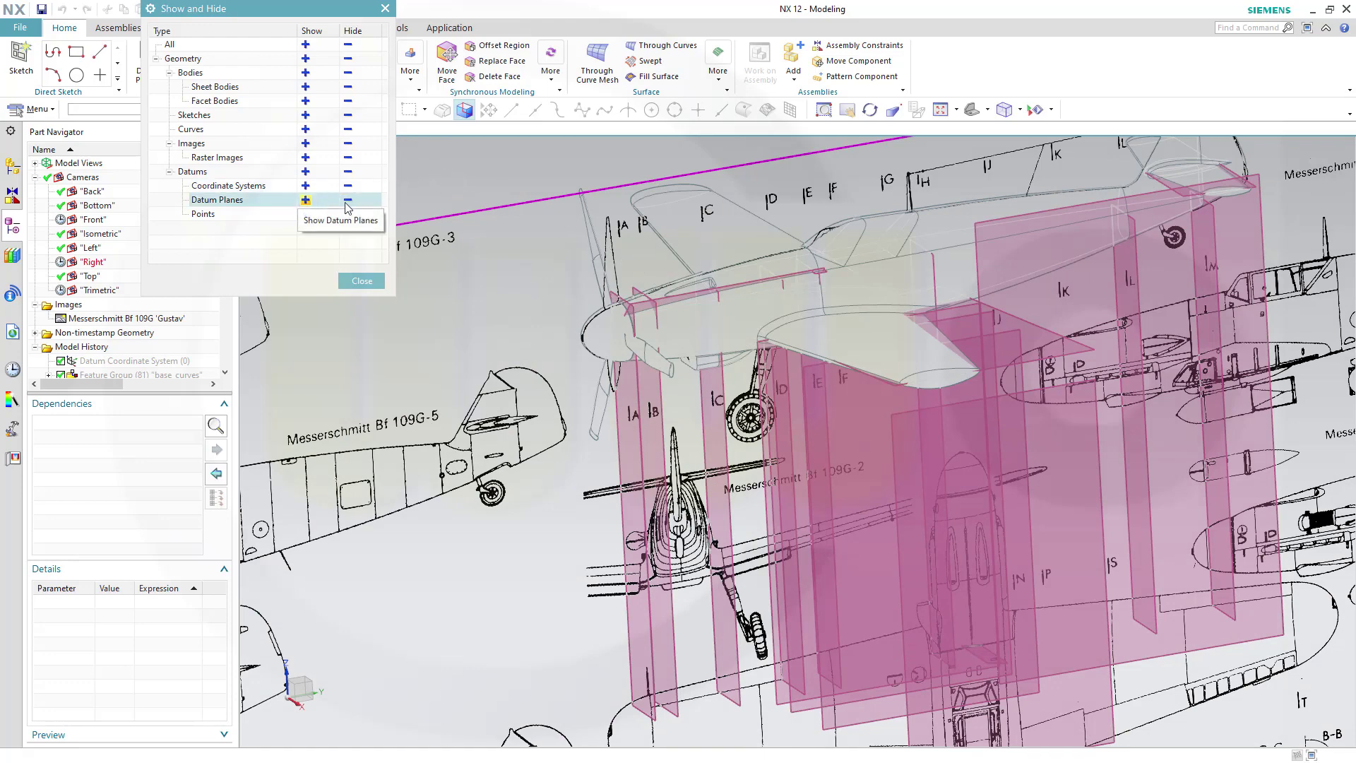
left_click(348, 201)
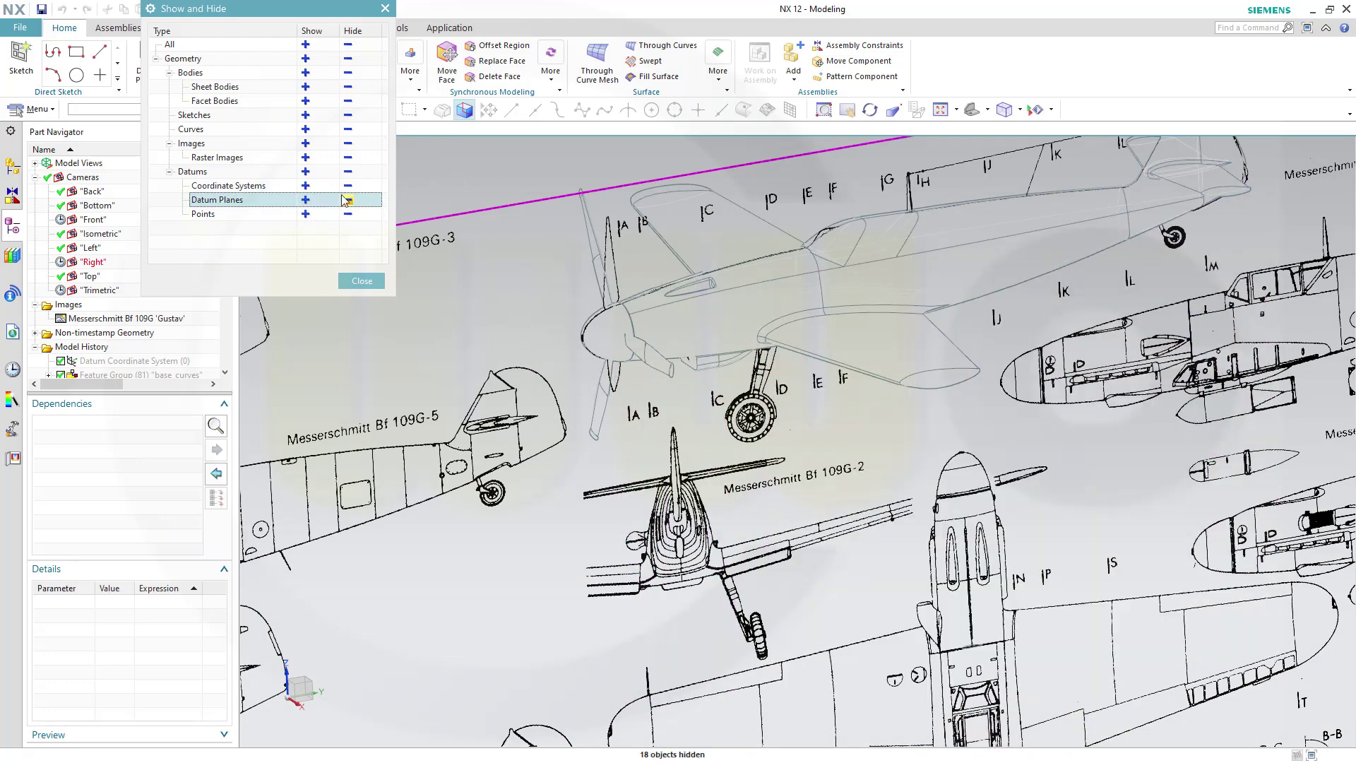
left_click(305, 115)
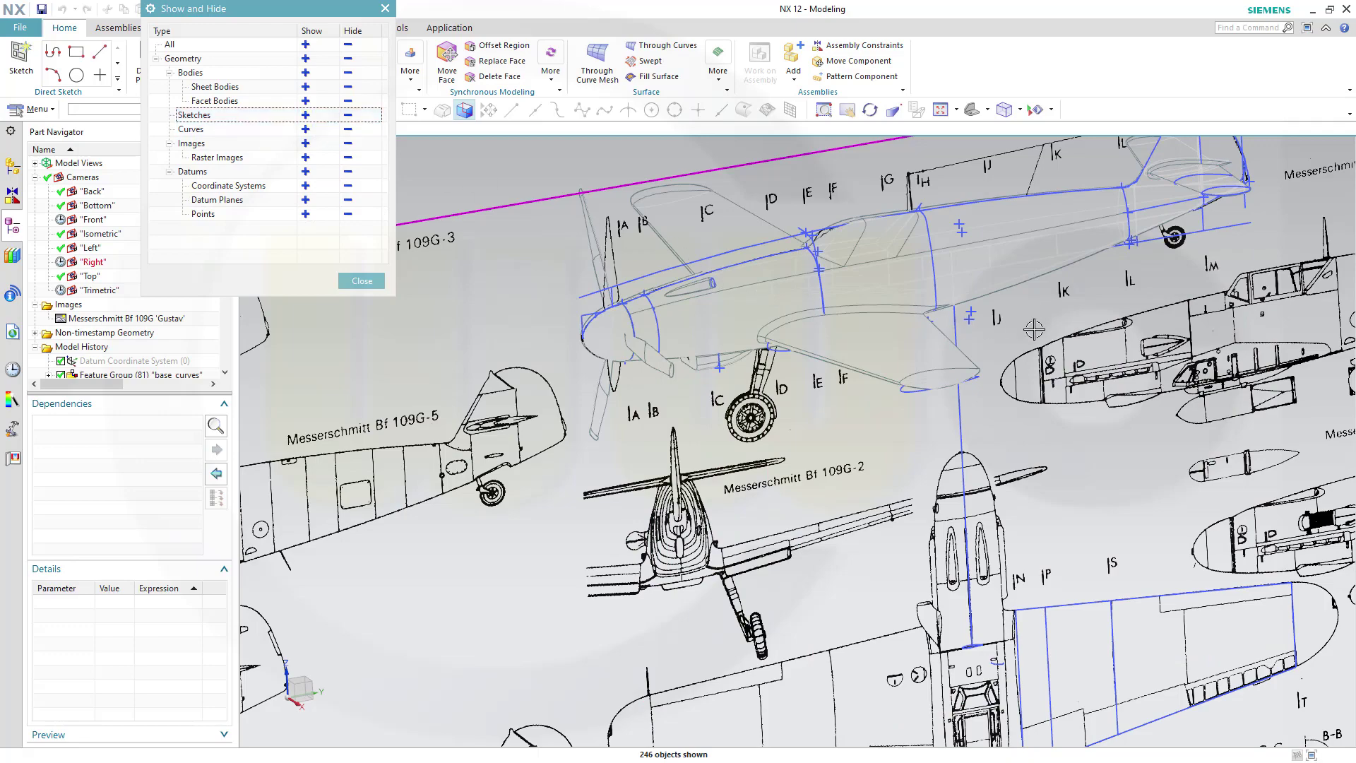
mouse_move(1034, 332)
middle_mouse_down()
mouse_move(1058, 431)
mouse_move(1036, 394)
mouse_move(1051, 384)
middle_mouse_up()
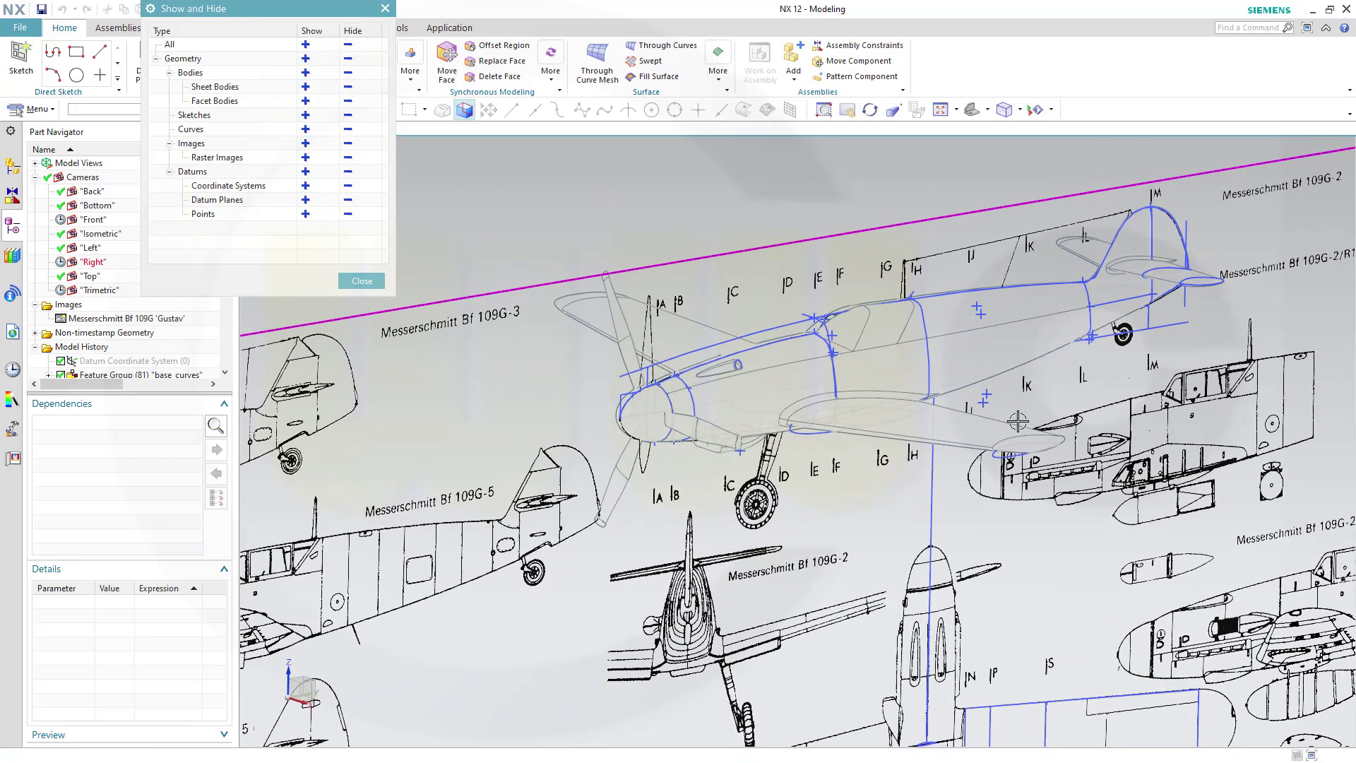
scroll(805, 454, "up", 2)
scroll(790, 451, "up", 1)
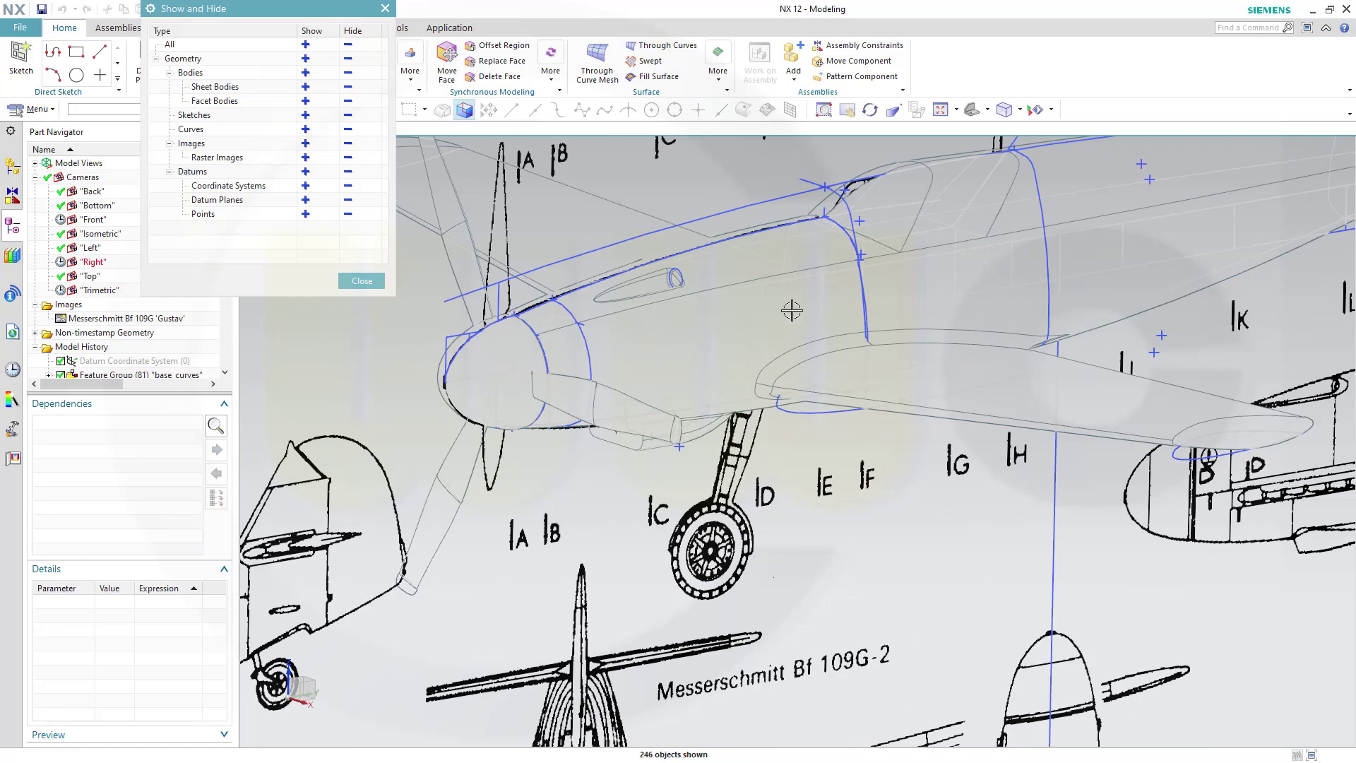
middle_click_drag(1129, 247, 902, 348, "shift")
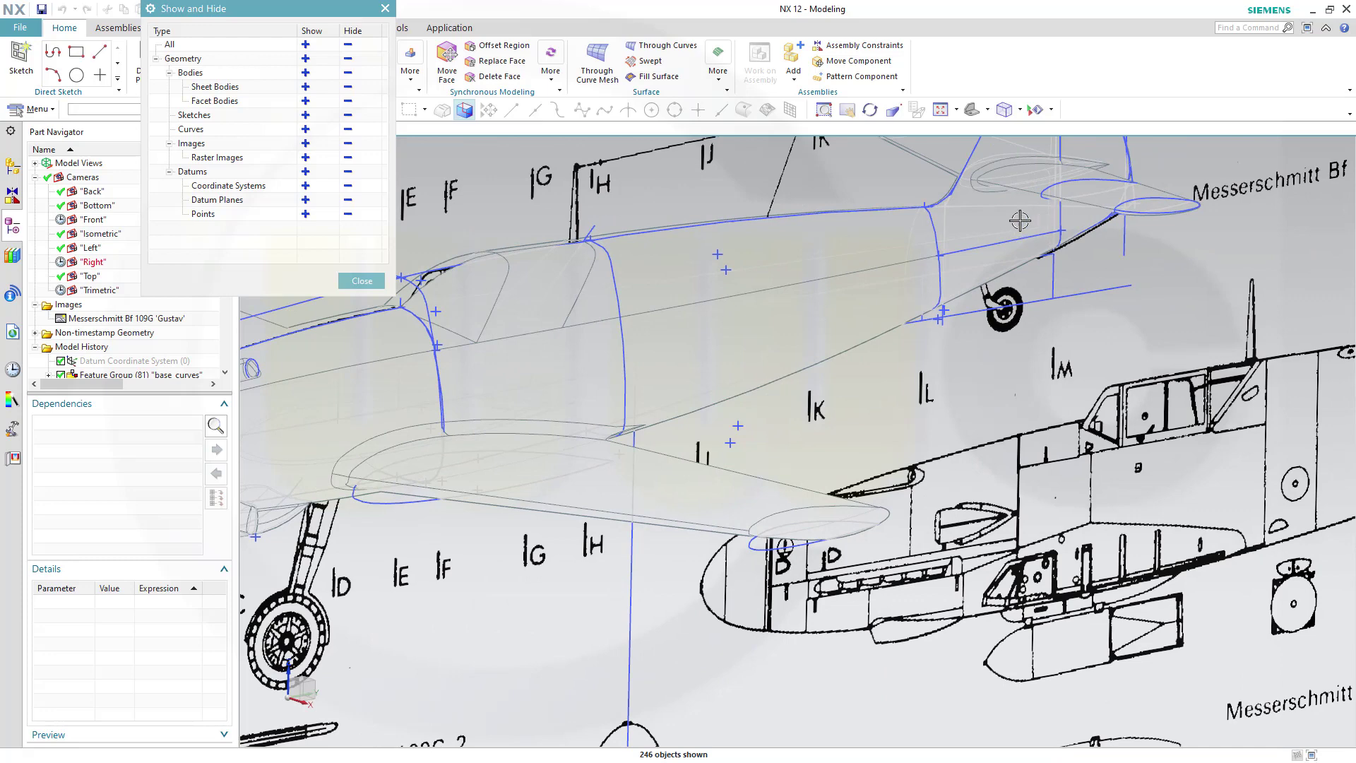
left_click(363, 280)
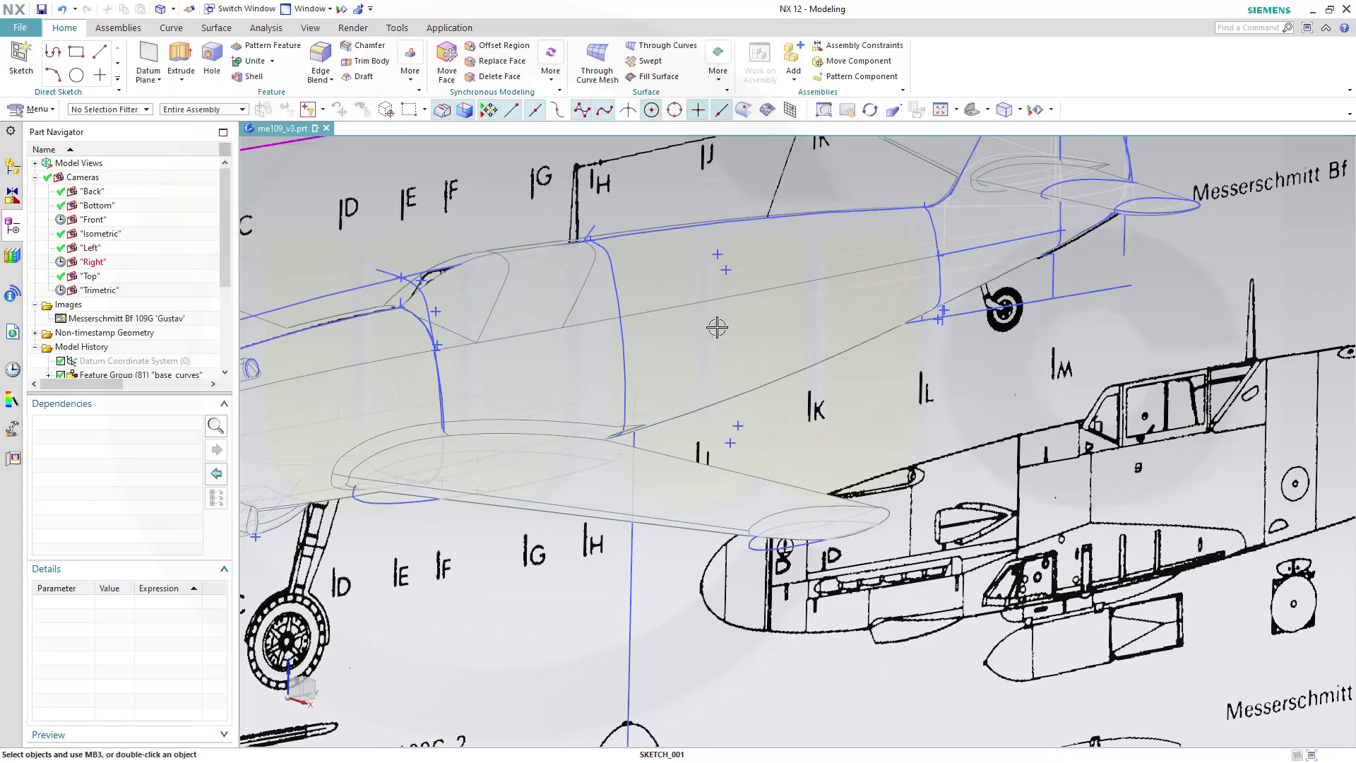
scroll(624, 334, "down", 2)
middle_click_drag(648, 354, 828, 320, "shift")
scroll(829, 320, "down", 1)
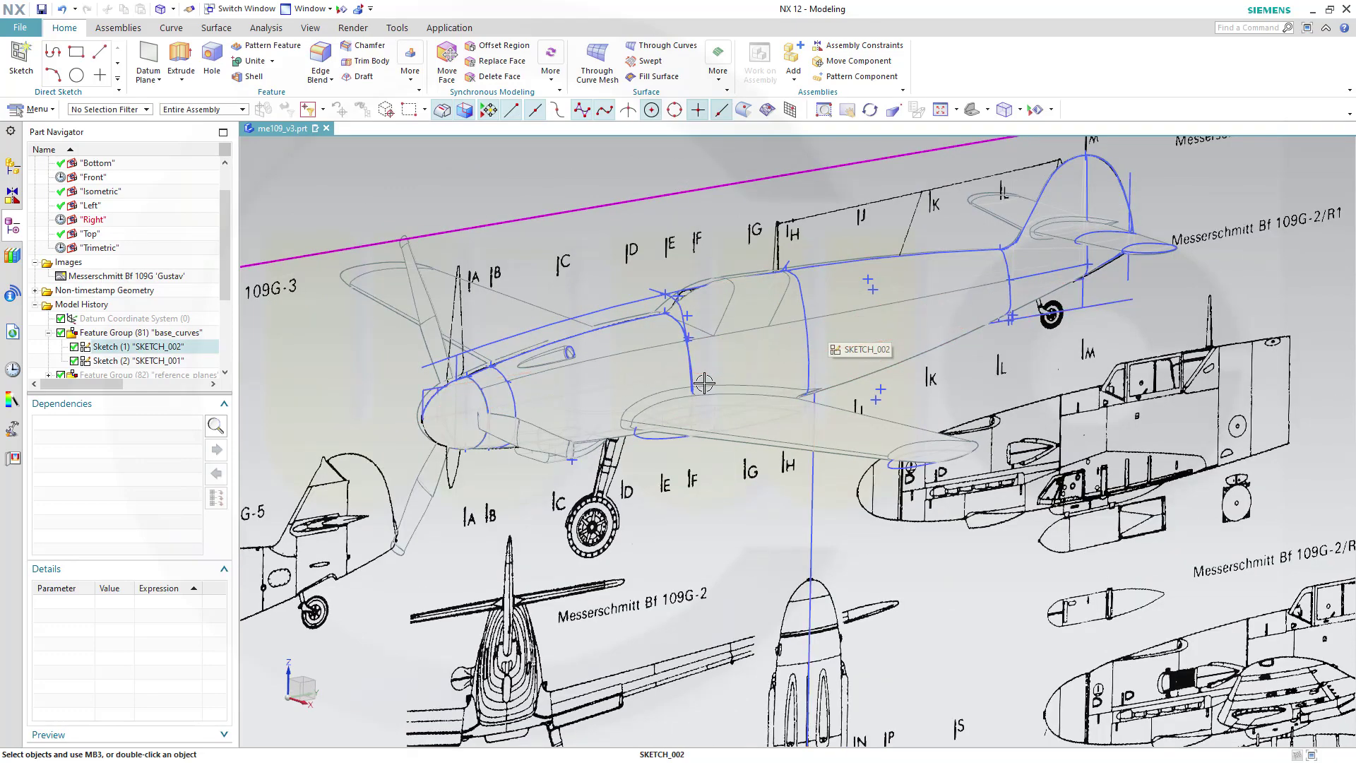
mouse_move(706, 389)
middle_mouse_down("shift")
mouse_move(735, 415)
mouse_move(797, 367)
middle_mouse_up("shift")
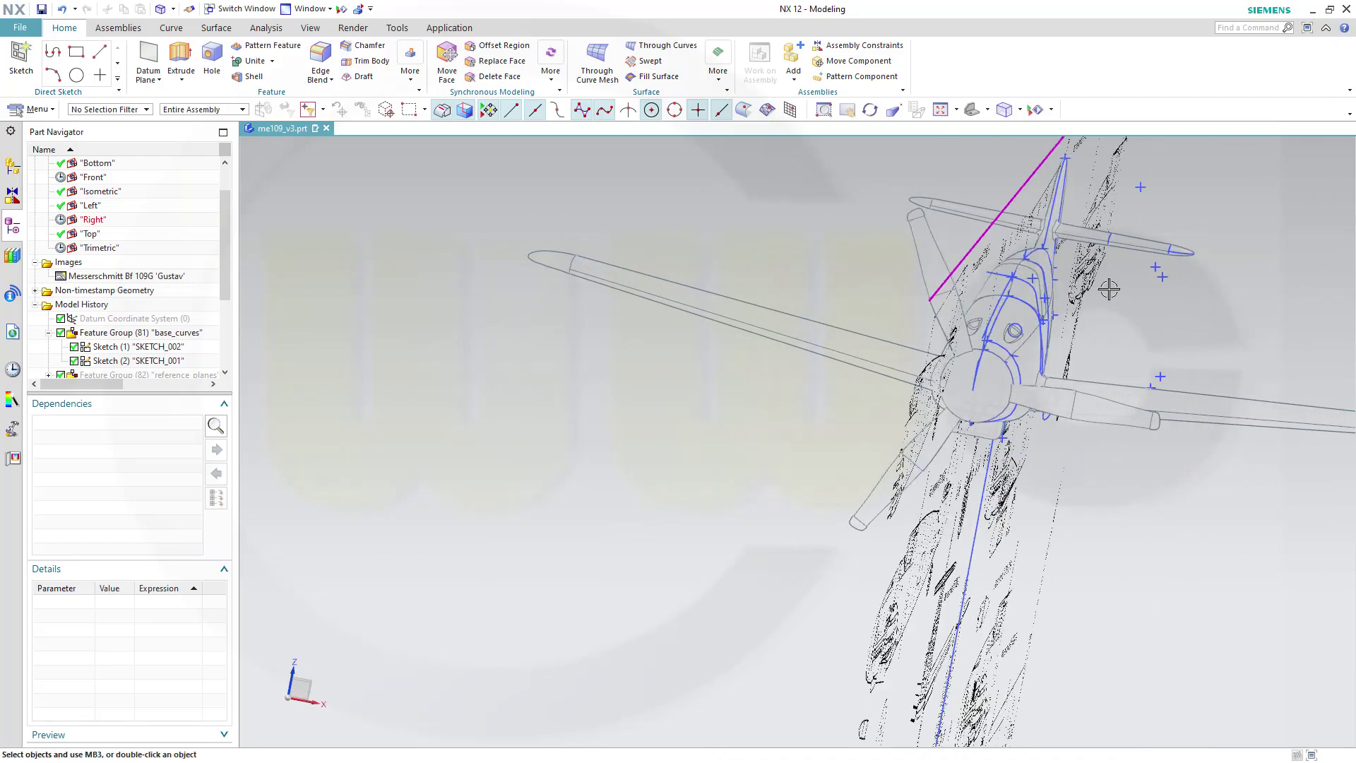
middle_click_drag(1142, 345, 1076, 353)
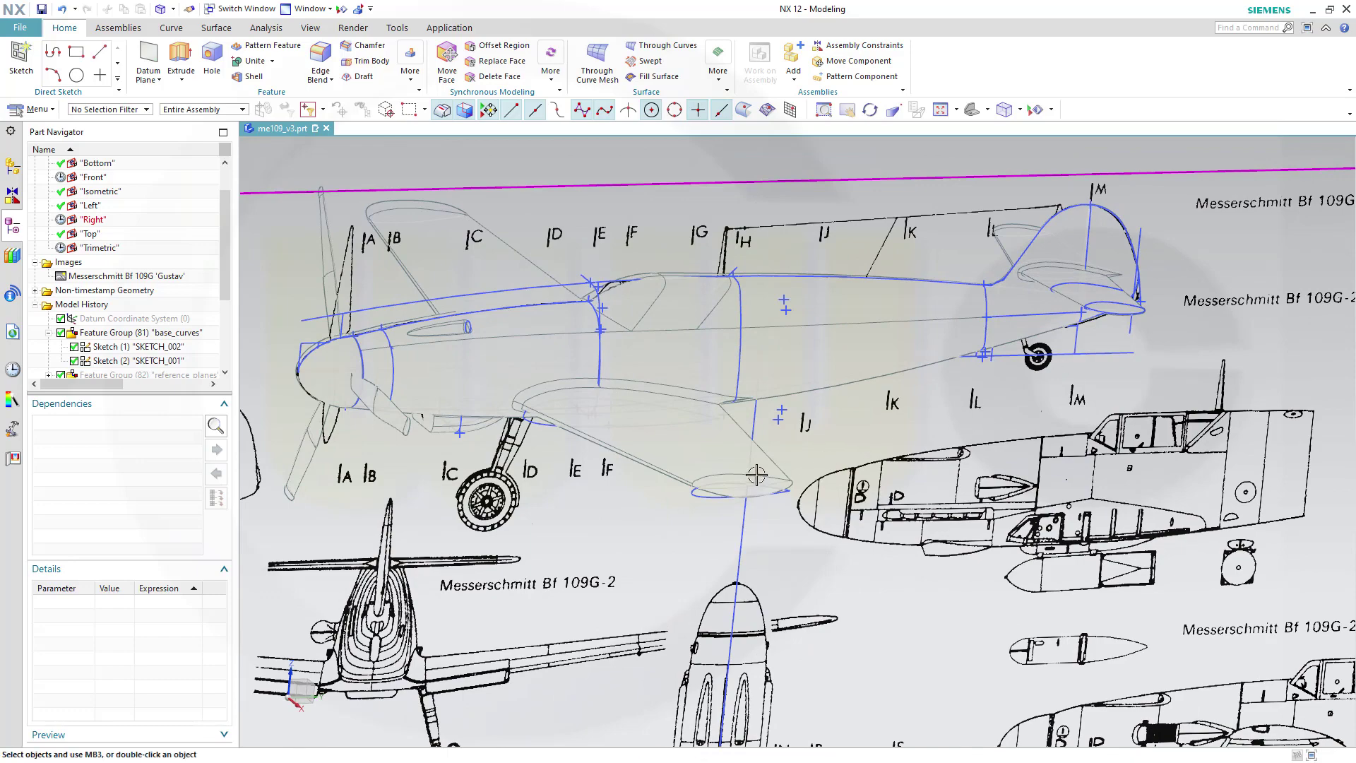
scroll(796, 464, "up", 3)
scroll(825, 460, "down", 3)
middle_click_drag(873, 445, 736, 380)
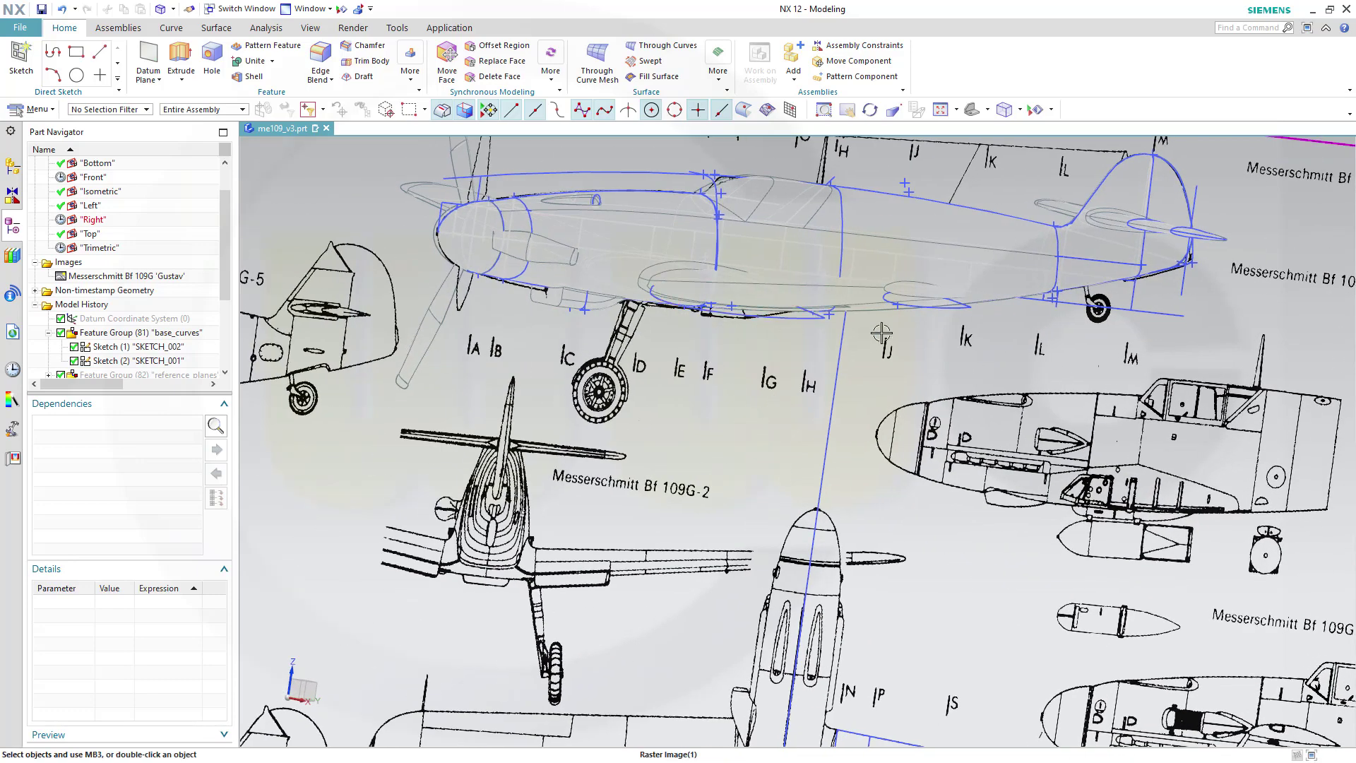
middle_click_drag(1055, 288, 1015, 374)
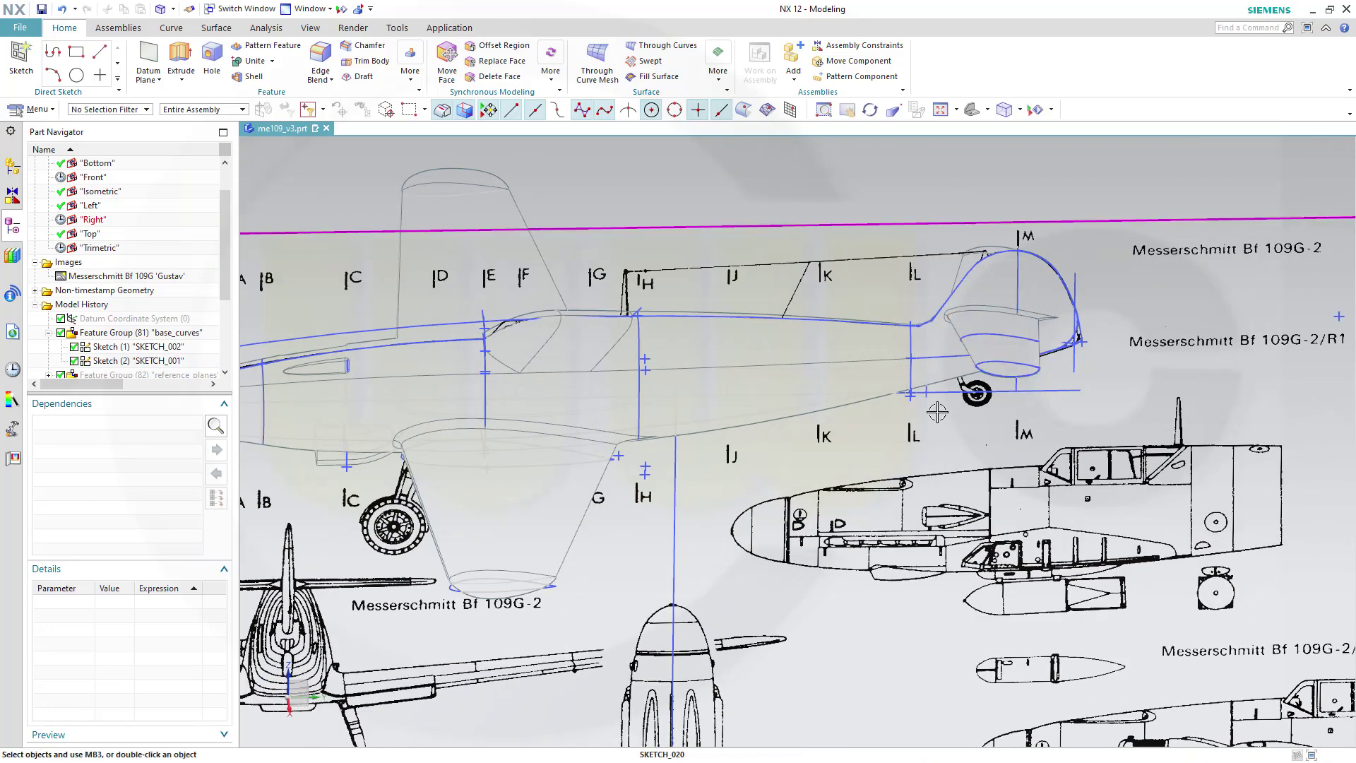
scroll(937, 410, "up", 3)
scroll(925, 411, "down", 5)
scroll(846, 353, "up", 3)
scroll(846, 353, "down", 3)
scroll(865, 454, "up", 1)
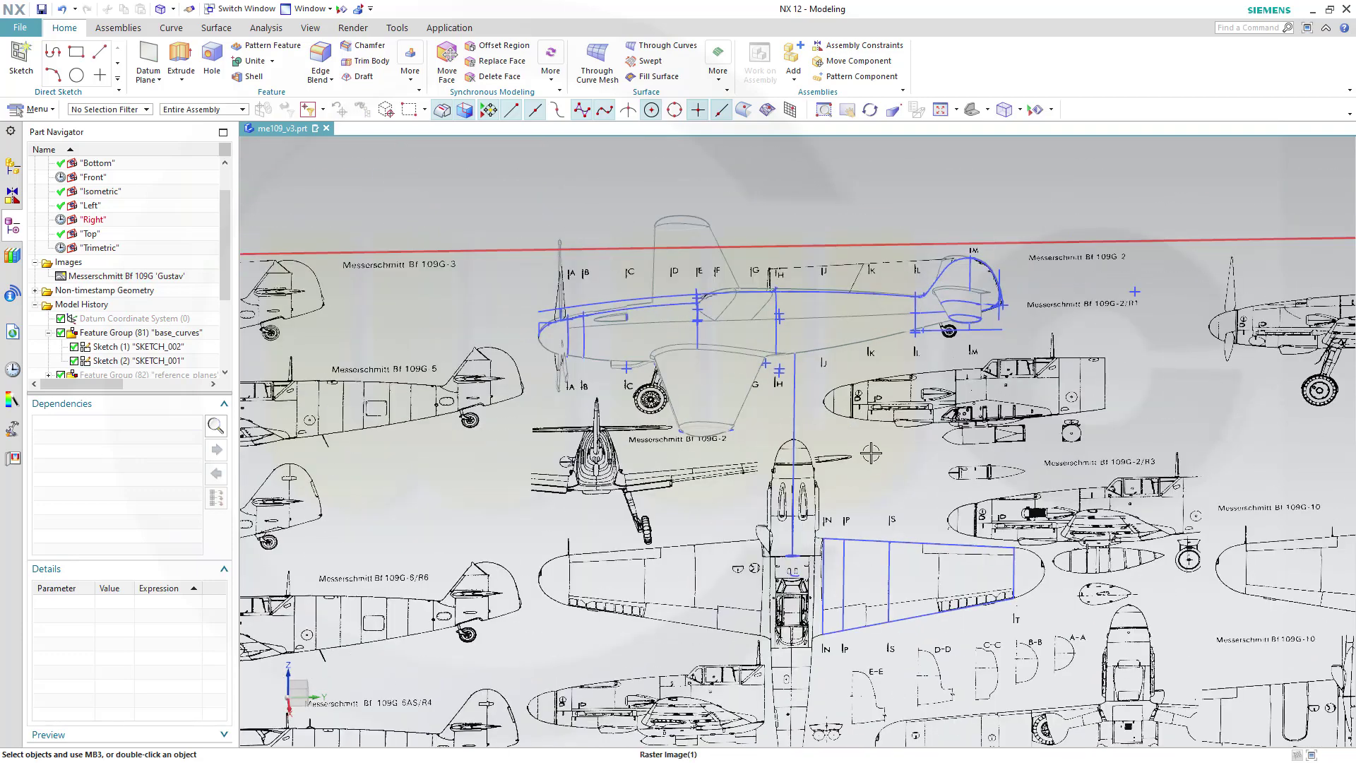
double_click(94, 220)
scroll(695, 588, "up", 6)
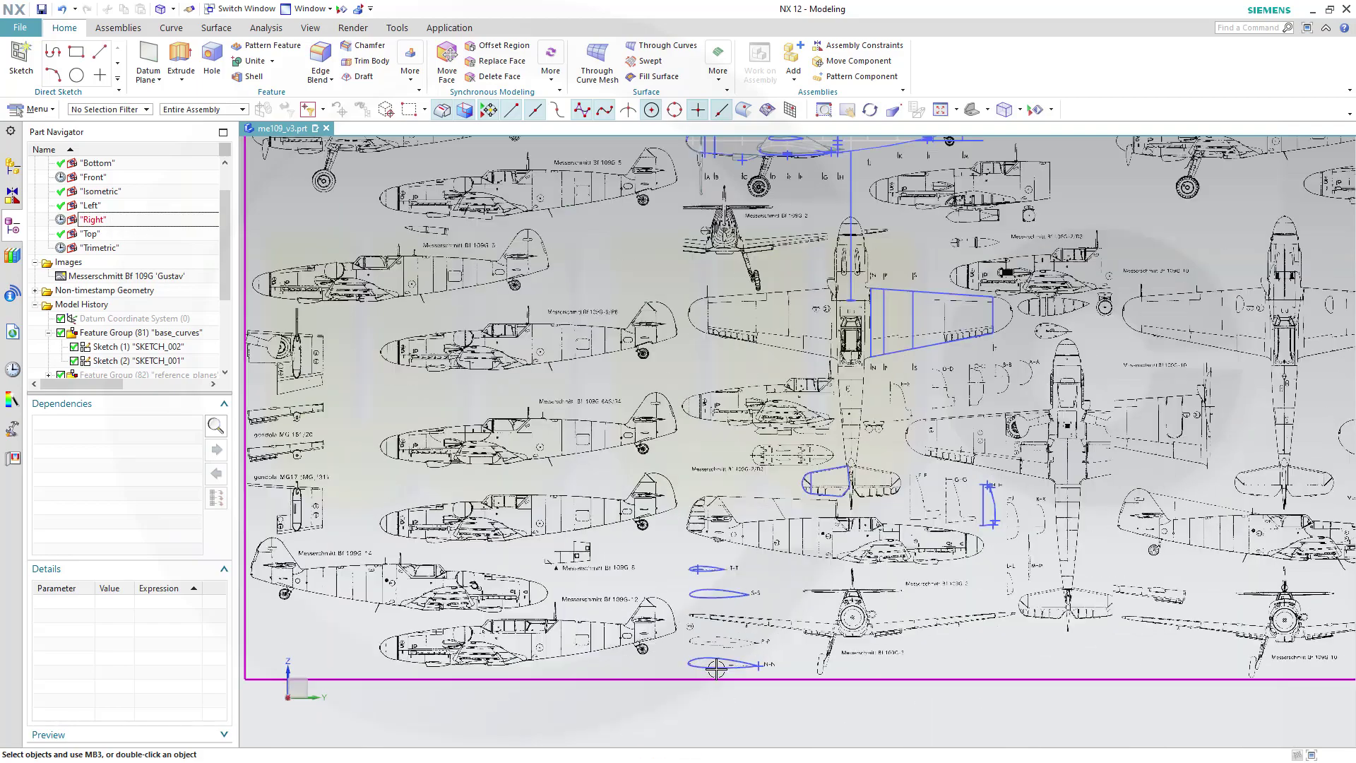
scroll(694, 588, "up", 3)
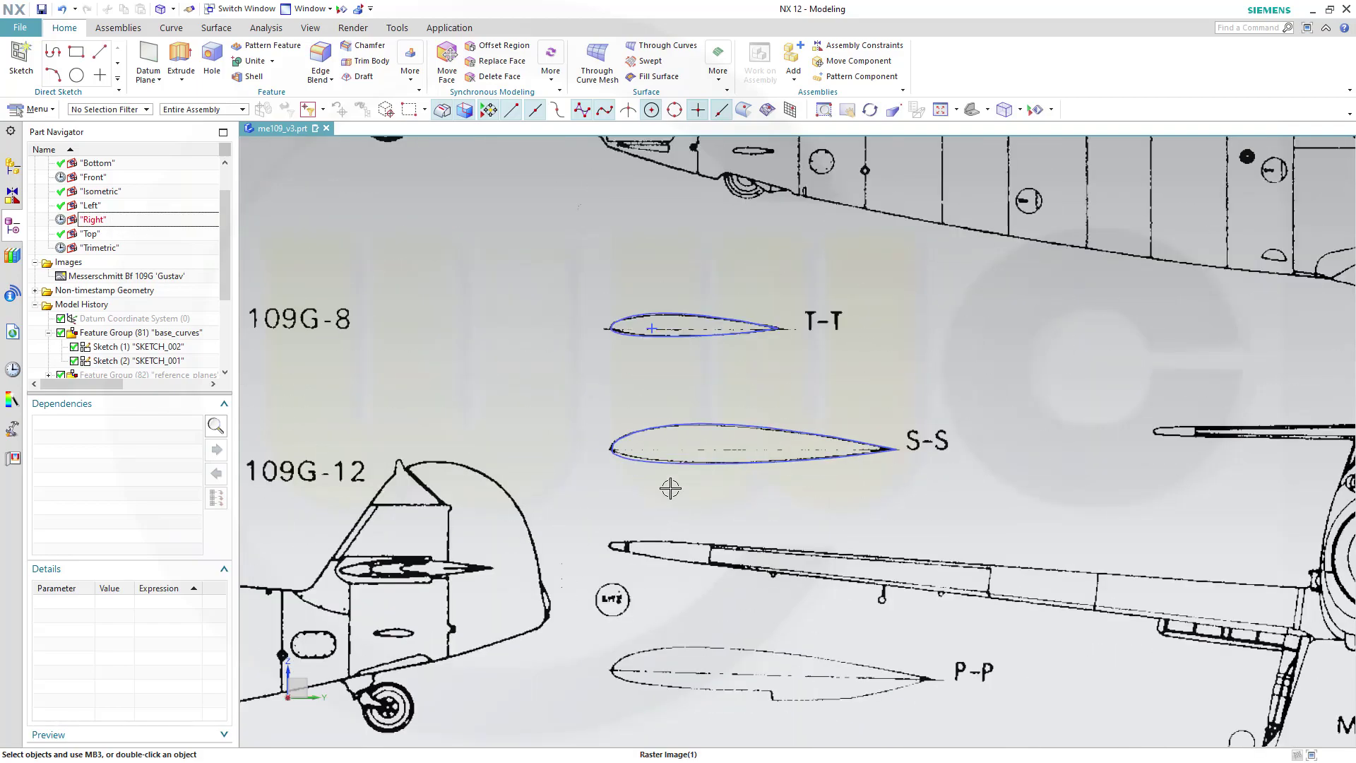
scroll(699, 593, "down", 3)
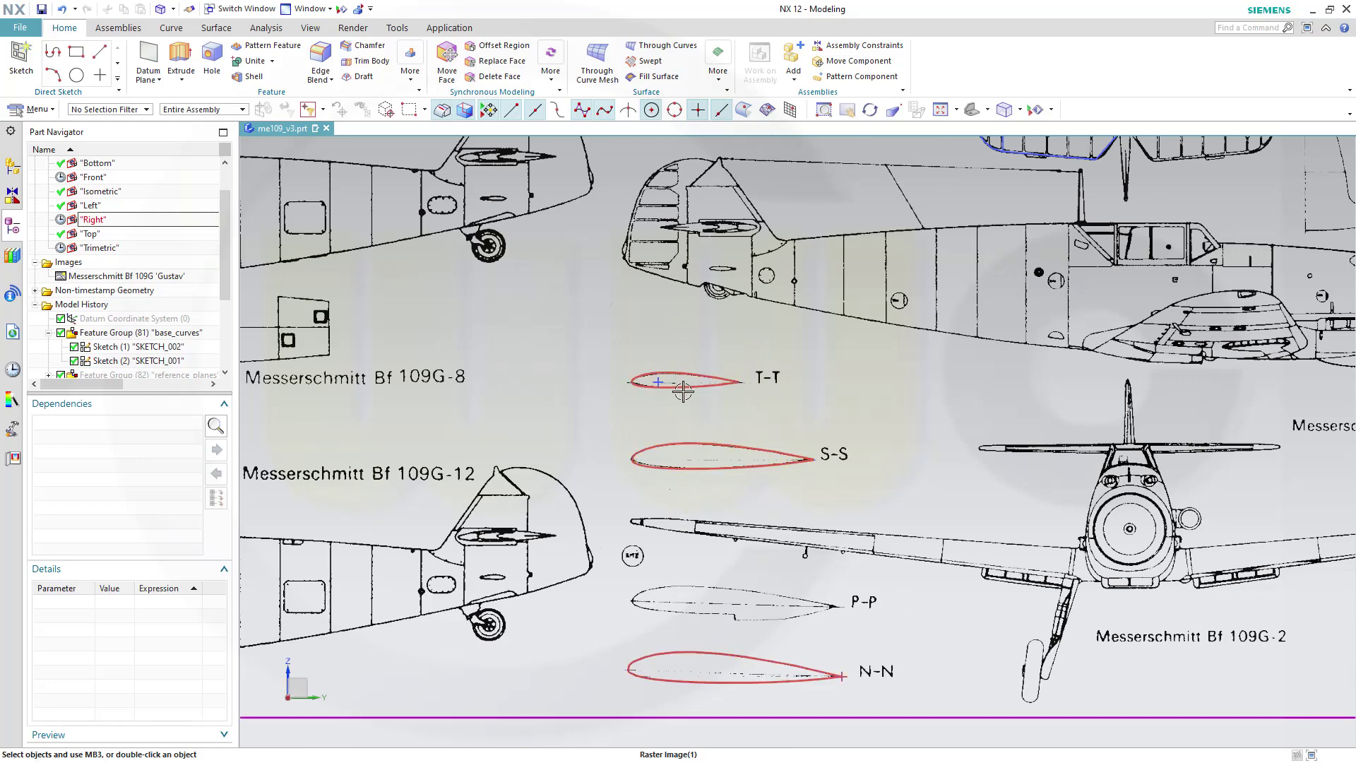
left_click(696, 458)
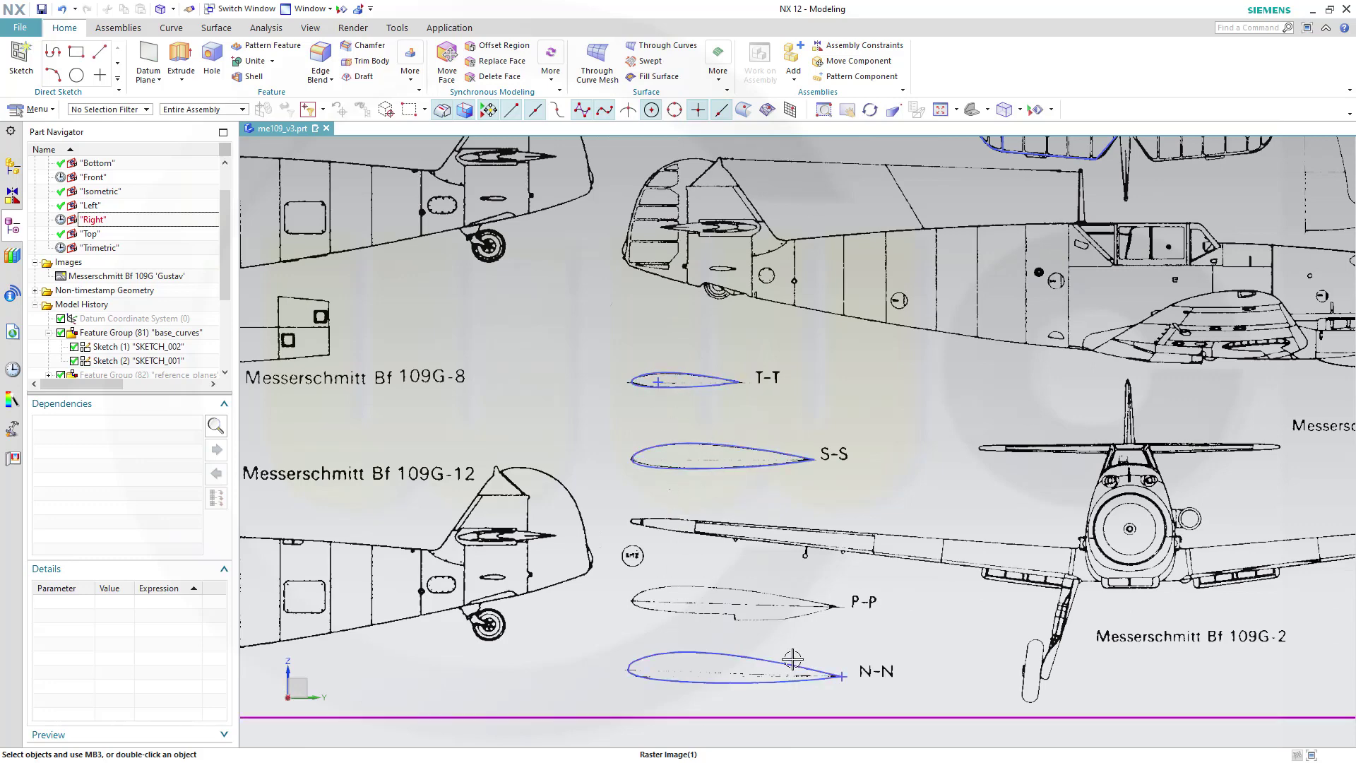
mouse_move(969, 346)
middle_mouse_down("shift")
mouse_move(615, 550)
mouse_move(312, 679)
middle_mouse_up("shift")
key("Escape")
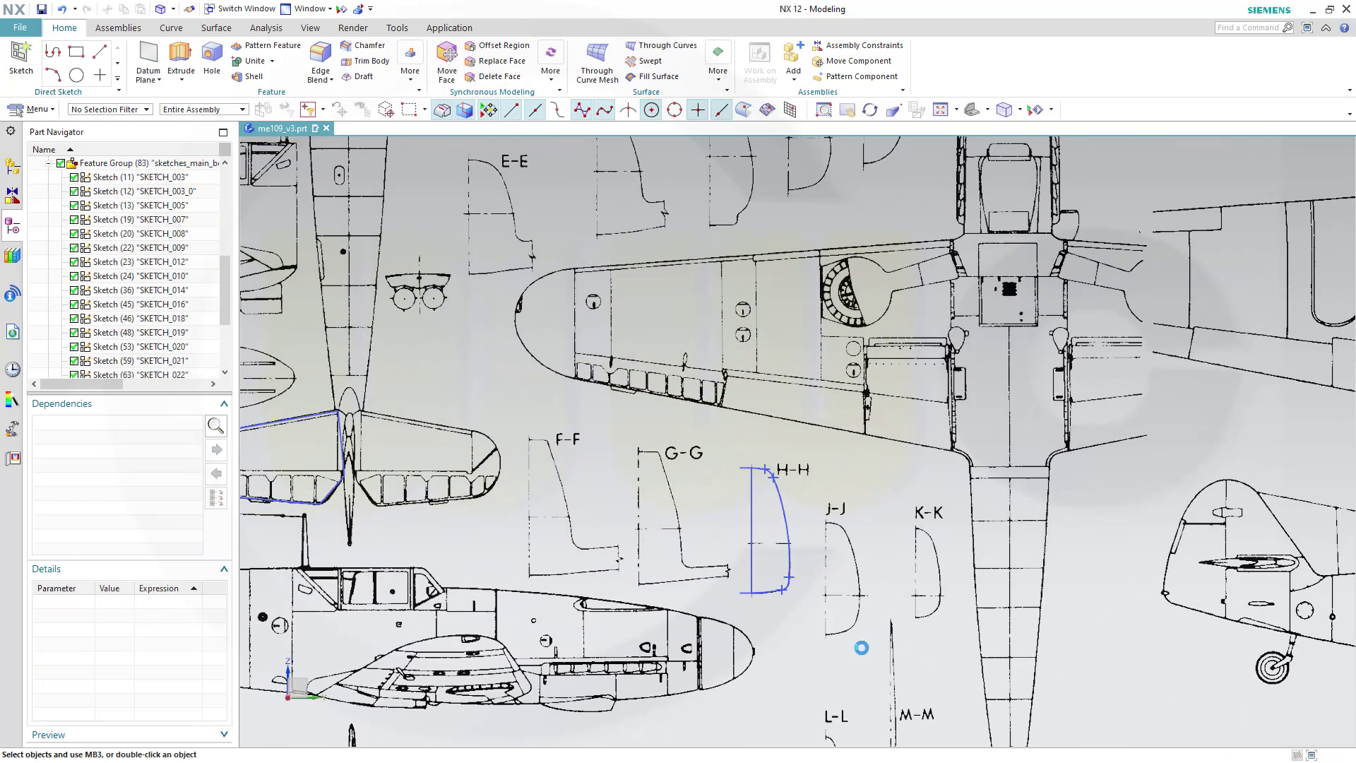
left_click(862, 655)
key("ctrl+b")
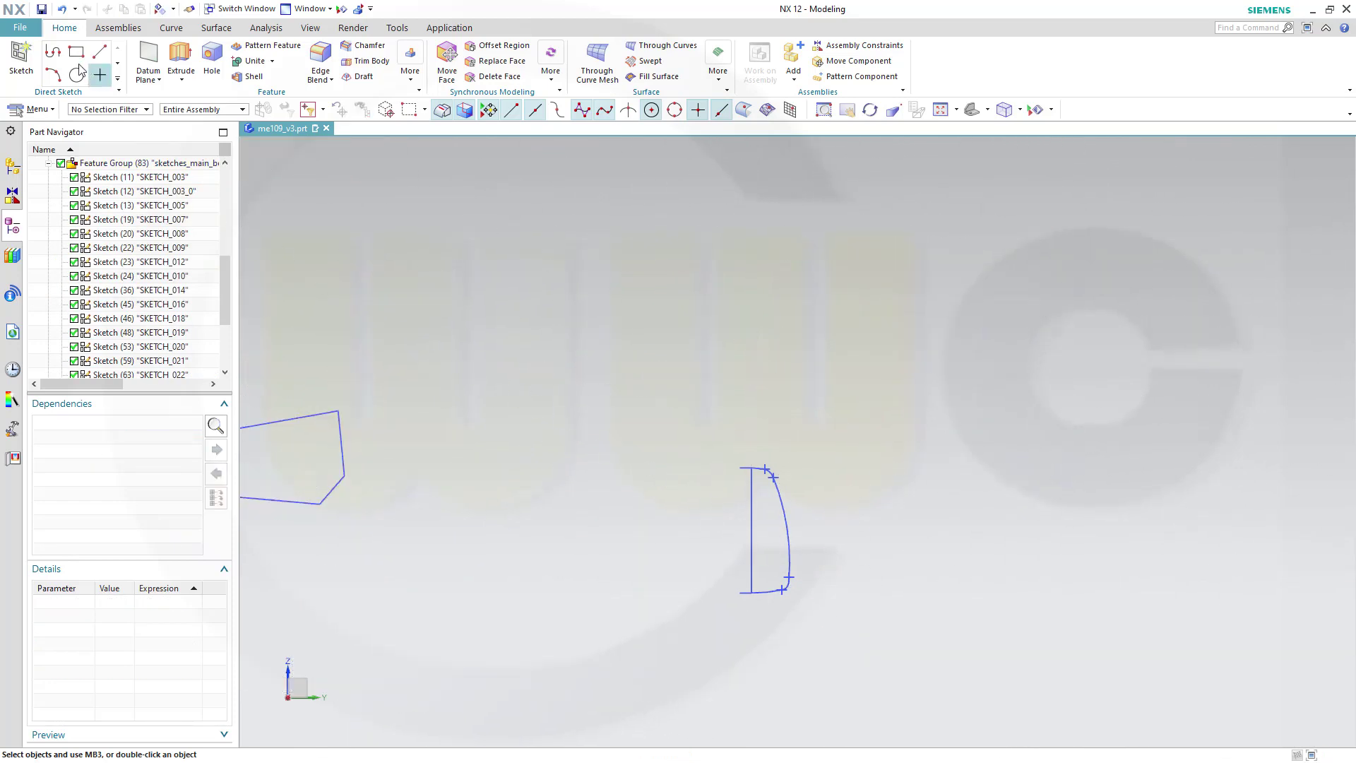
left_click(62, 8)
scroll(646, 329, "down", 4)
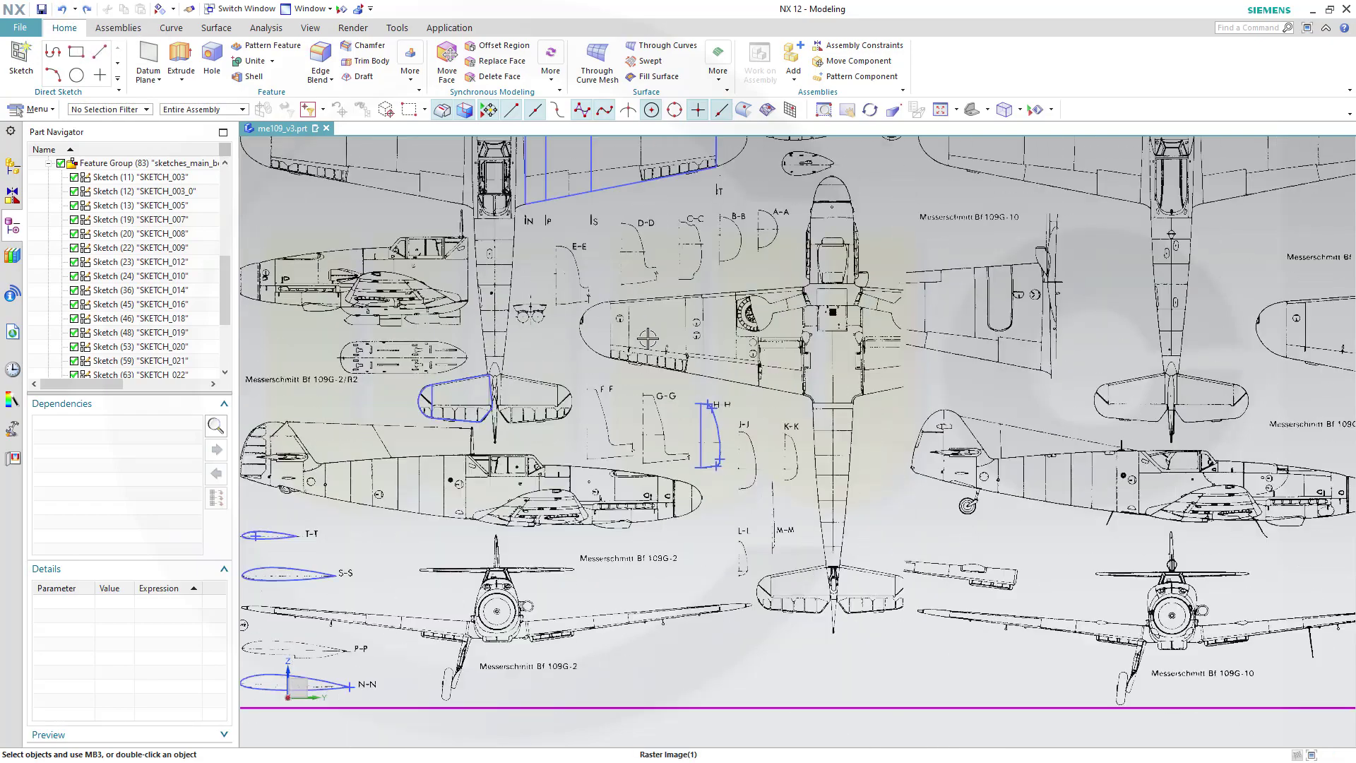
middle_click_drag(551, 317, 742, 496, "shift")
scroll(742, 497, "up", 2)
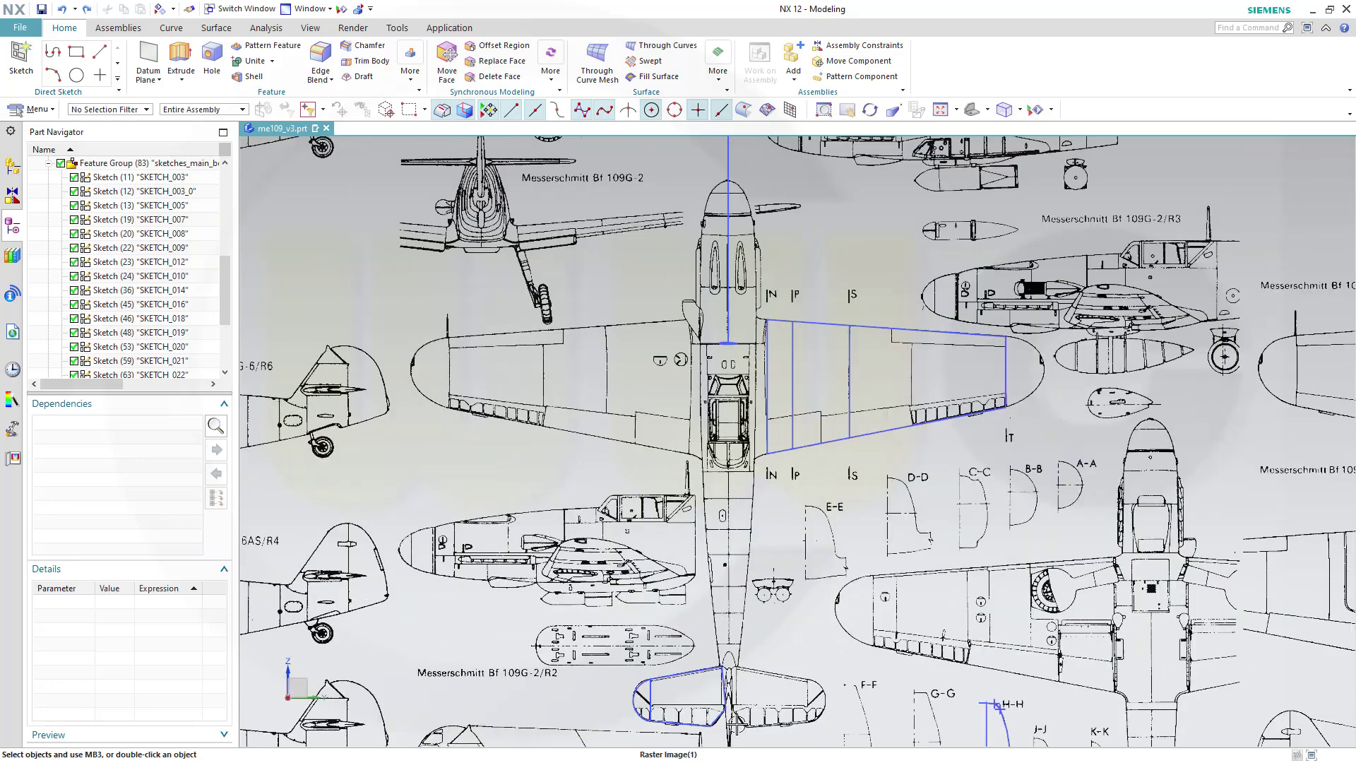
scroll(510, 341, "down", 2)
middle_click_drag(518, 319, 699, 439, "shift")
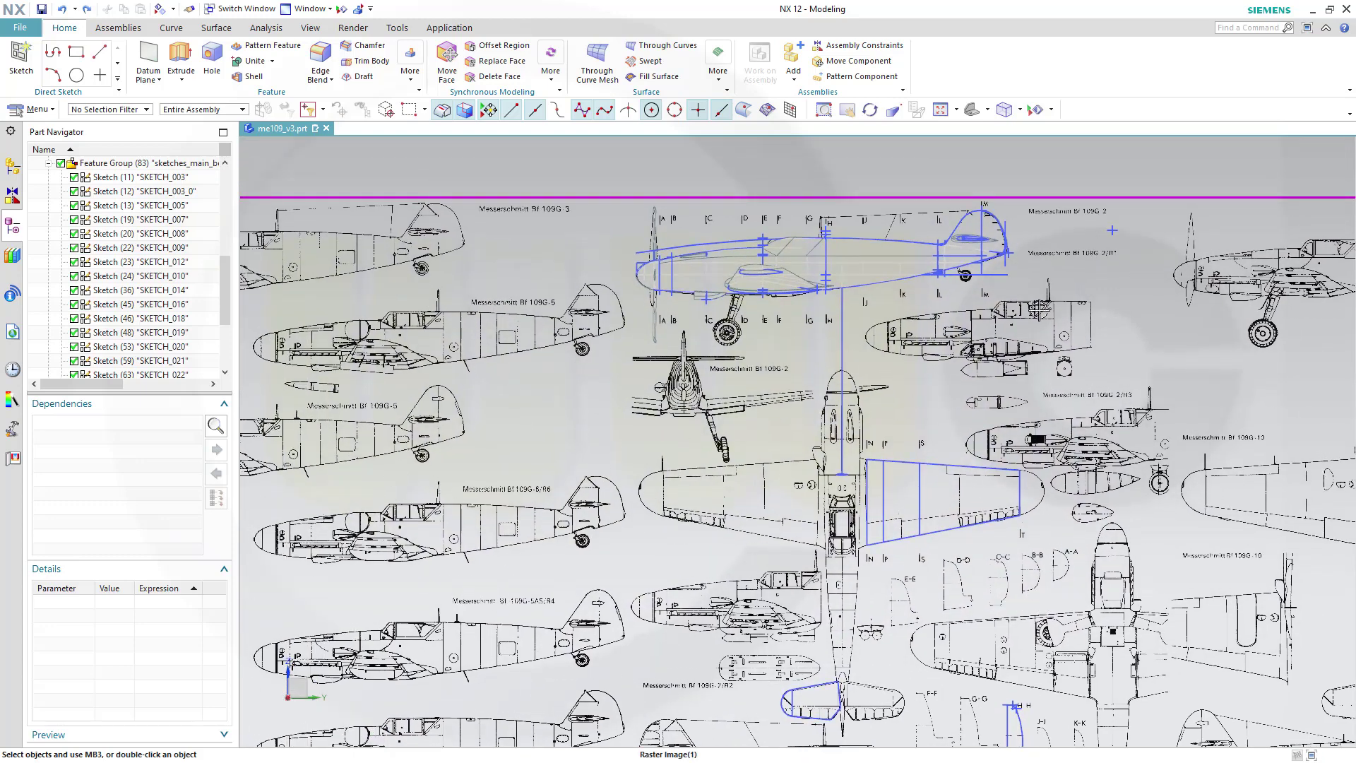
scroll(825, 334, "up", 2)
mouse_move(819, 325)
middle_mouse_down("shift")
mouse_move(895, 373)
mouse_move(961, 505)
mouse_move(1035, 516)
middle_mouse_up("shift")
scroll(962, 505, "up", 2)
mouse_move(1068, 565)
middle_mouse_down()
mouse_move(927, 429)
mouse_move(904, 446)
middle_mouse_up()
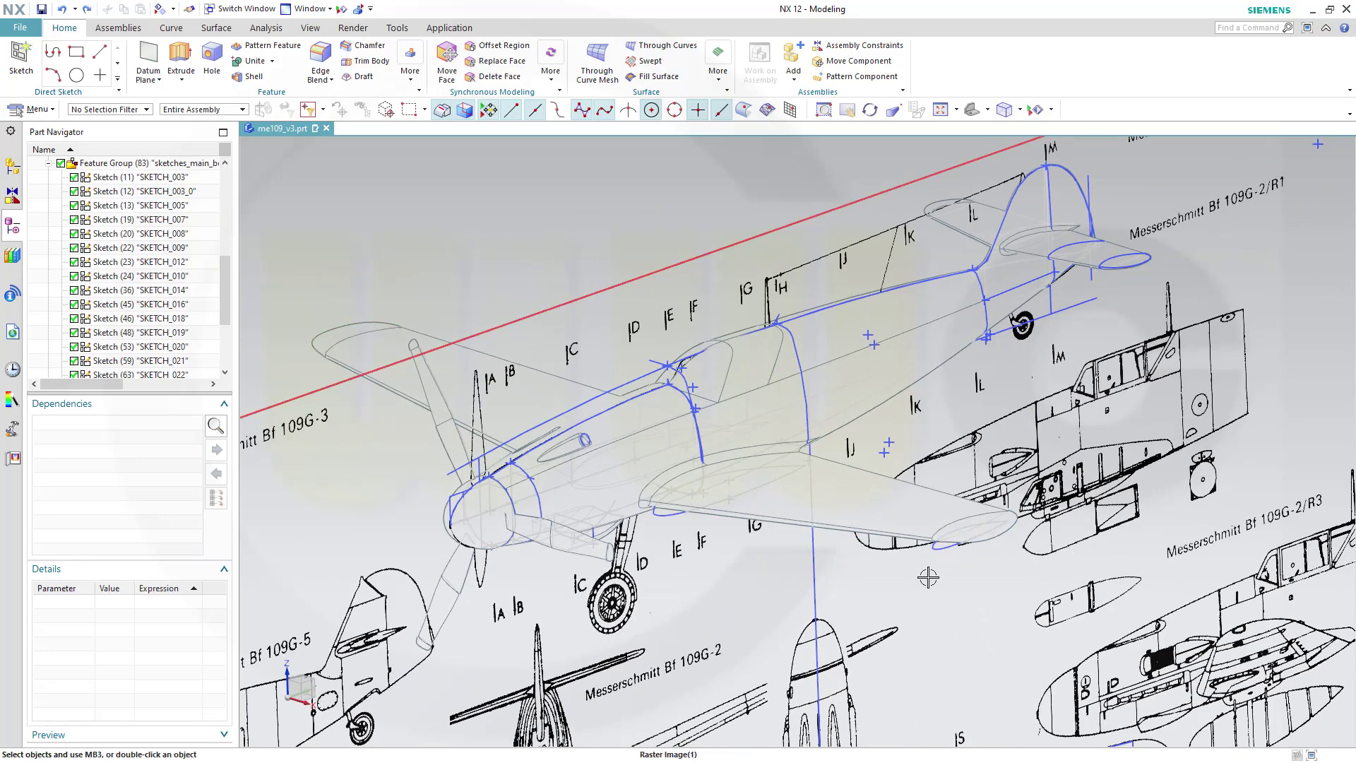
scroll(981, 538, "up", 2)
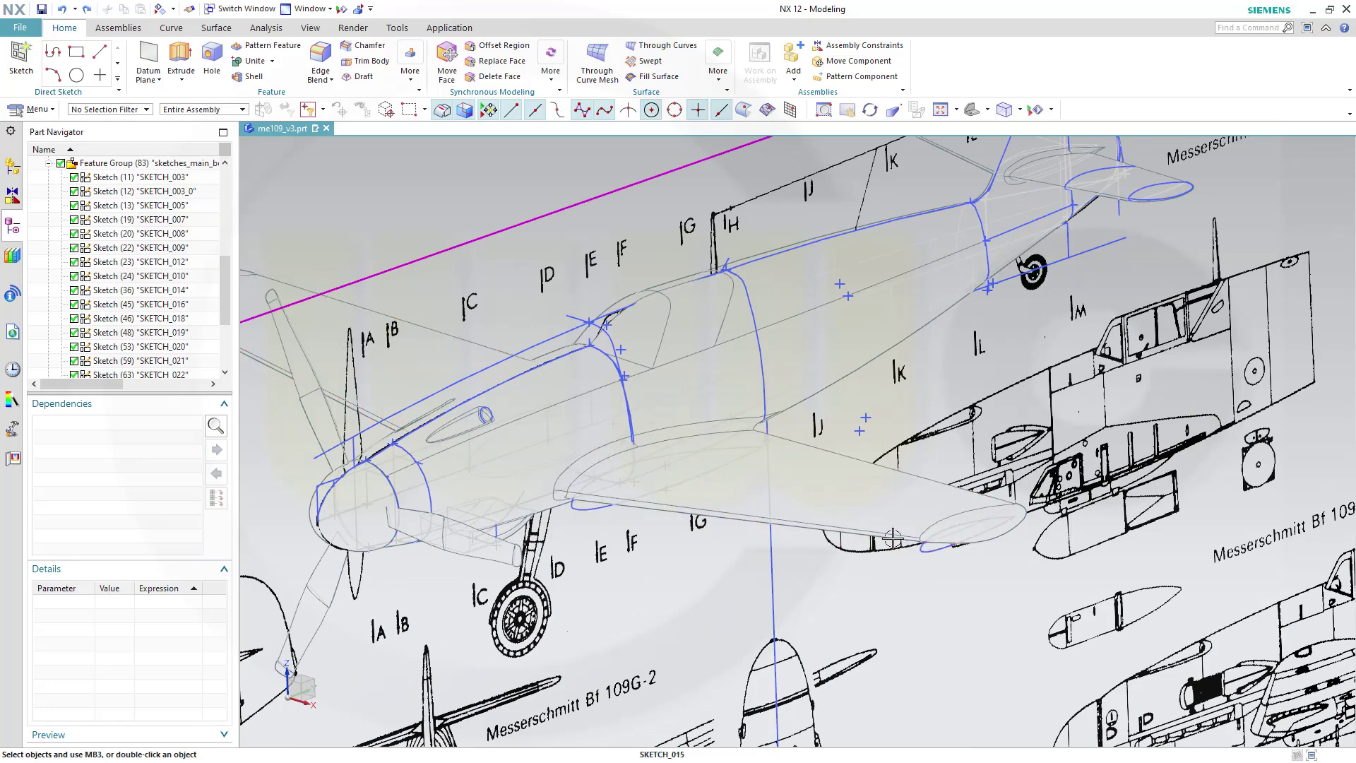
middle_click_drag(908, 530, 956, 591)
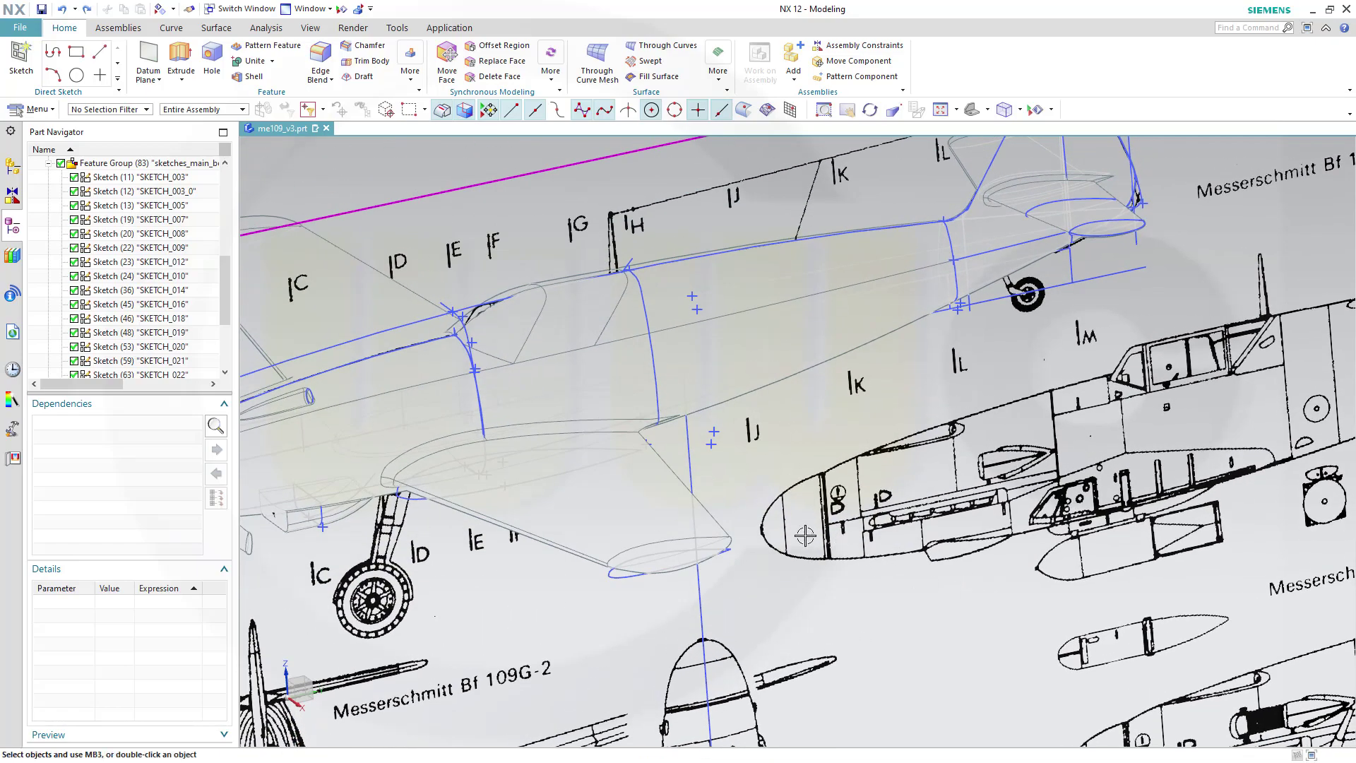
scroll(661, 528, "up", 2)
scroll(661, 528, "down", 3)
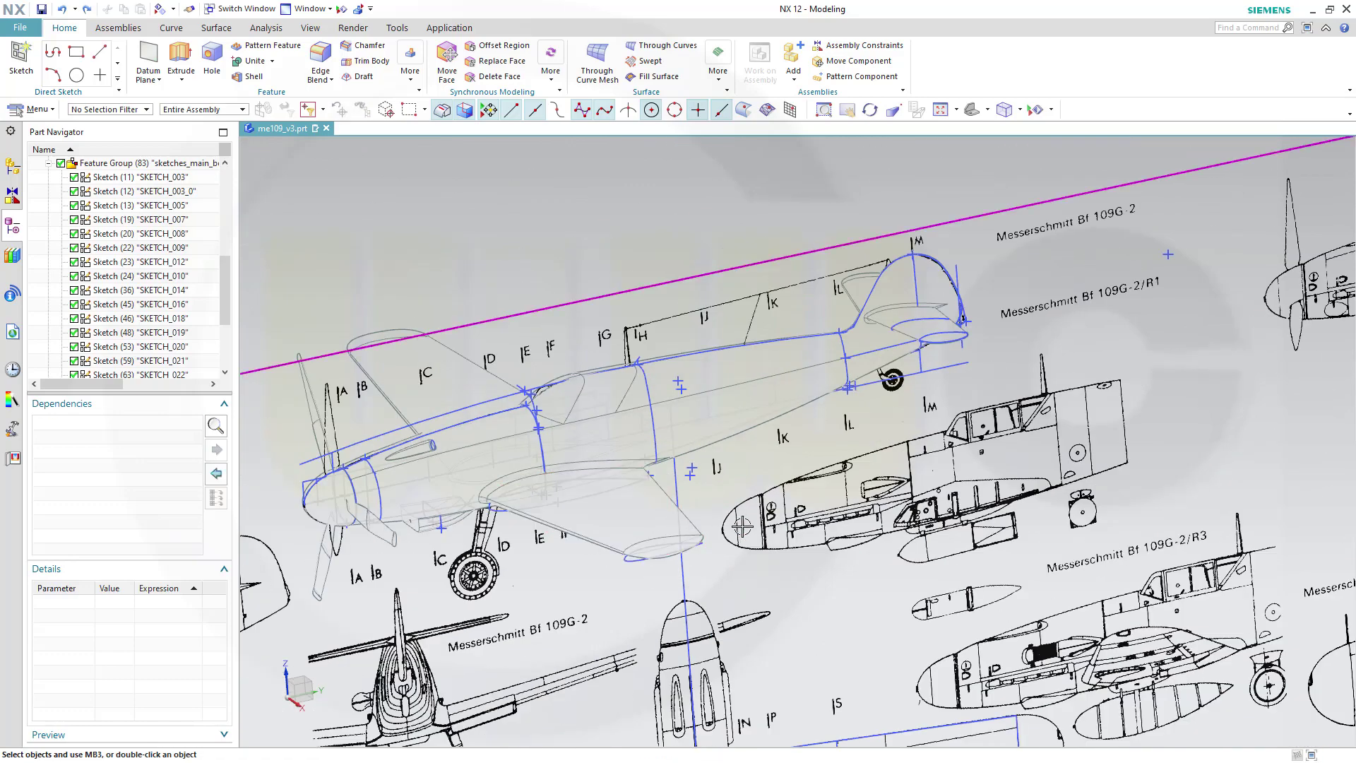
middle_click_drag(741, 527, 856, 424, "shift")
scroll(856, 424, "down", 2)
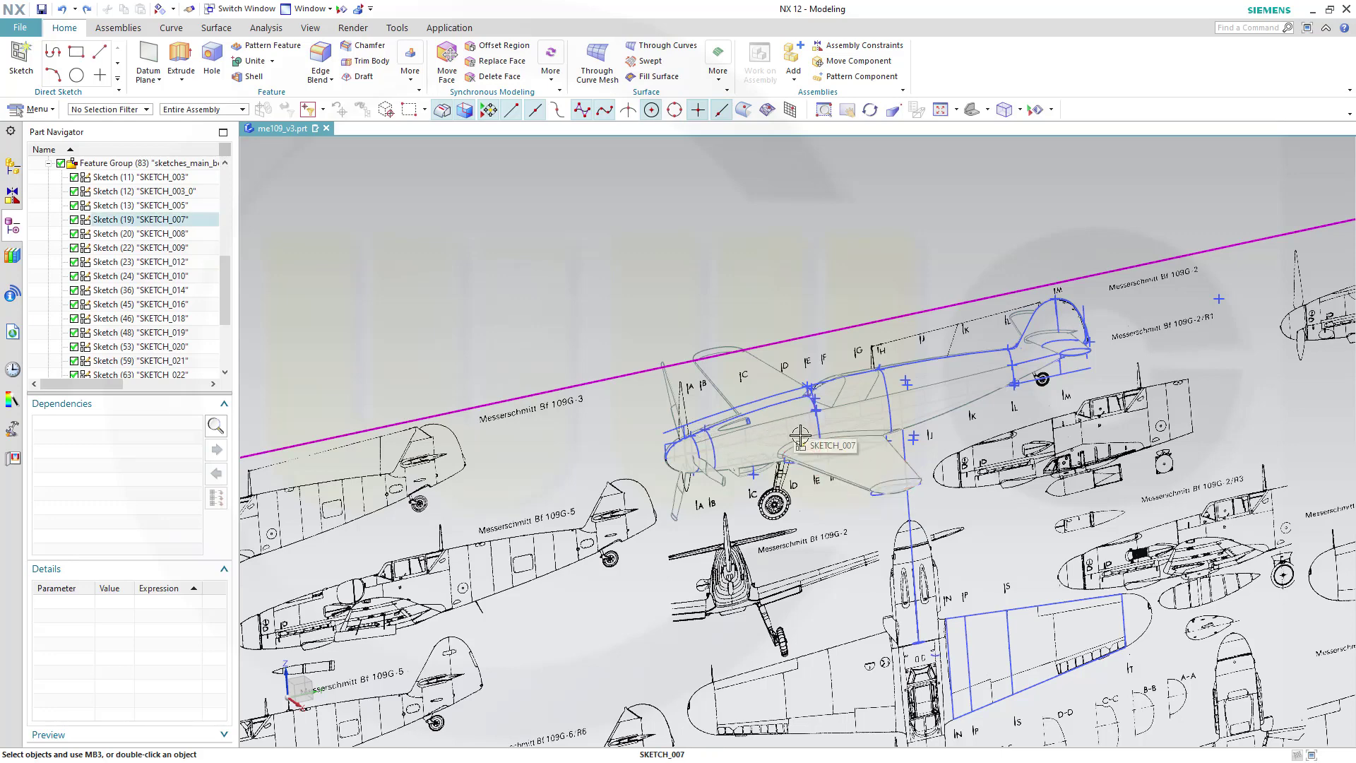
scroll(880, 563, "down", 2)
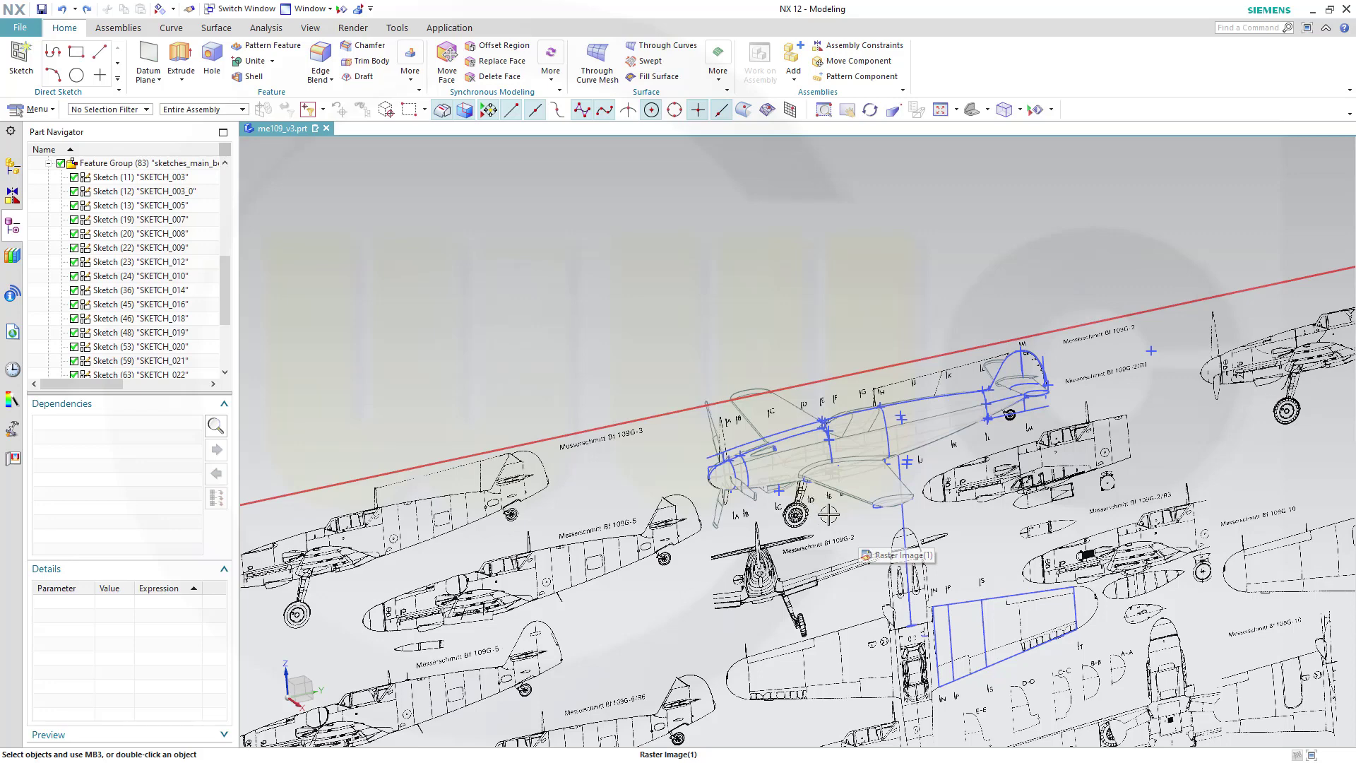
scroll(863, 563, "down", 2)
middle_click_drag(870, 569, 339, 411)
left_click_drag(226, 304, 226, 215)
key("F8")
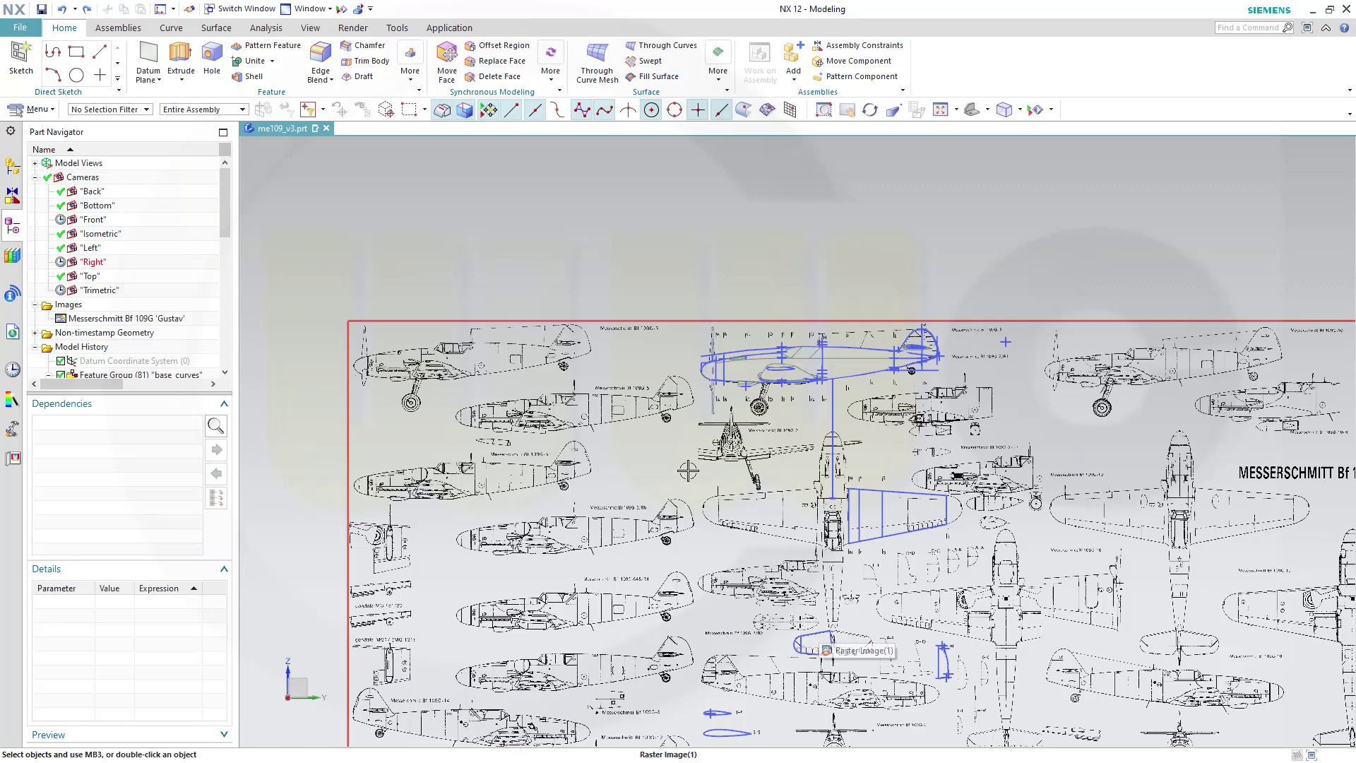
left_click(812, 620)
scroll(883, 614, "down", 2)
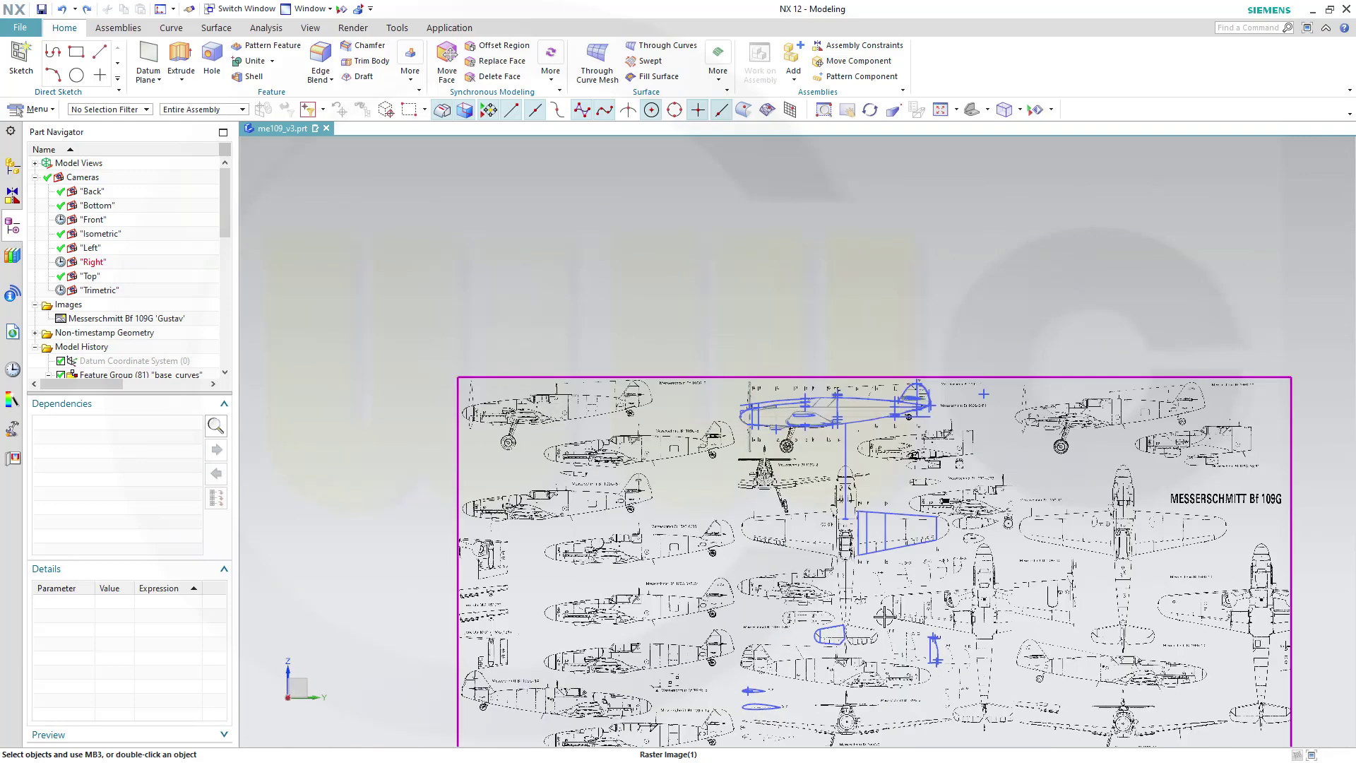
middle_click_drag(883, 616, 867, 510, "shift")
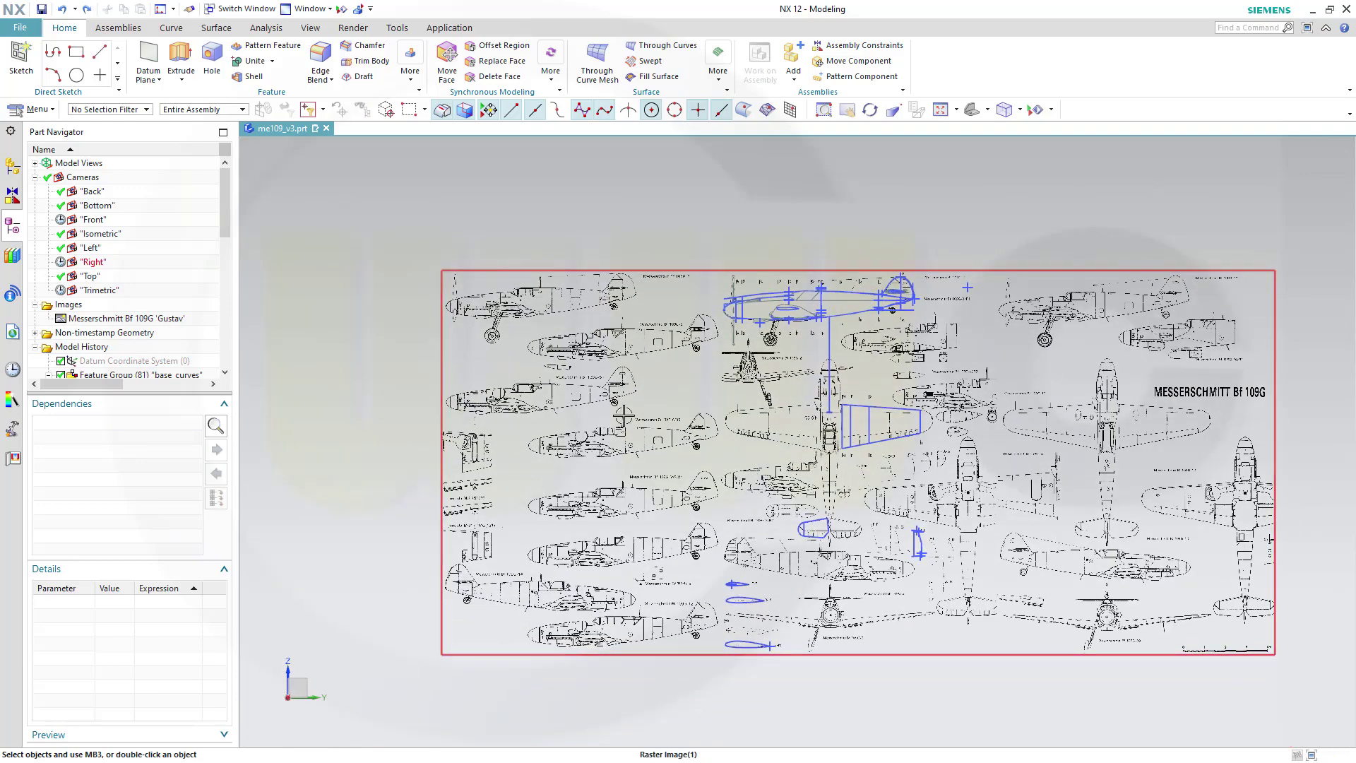
left_click_drag(222, 222, 228, 287)
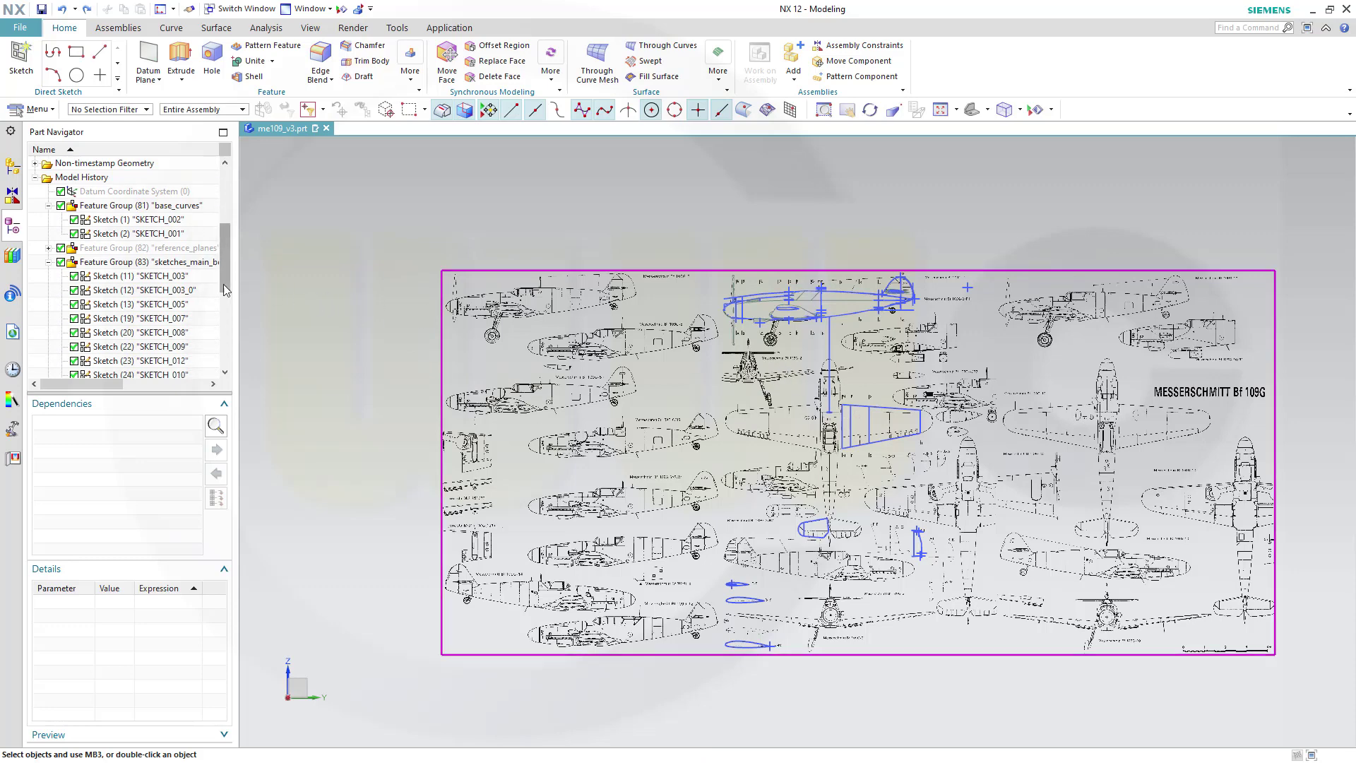
Step: Expand the reference_planes, curves_and_points, main_body, wing_references, wings and propeller feature groups
left_click(49, 248)
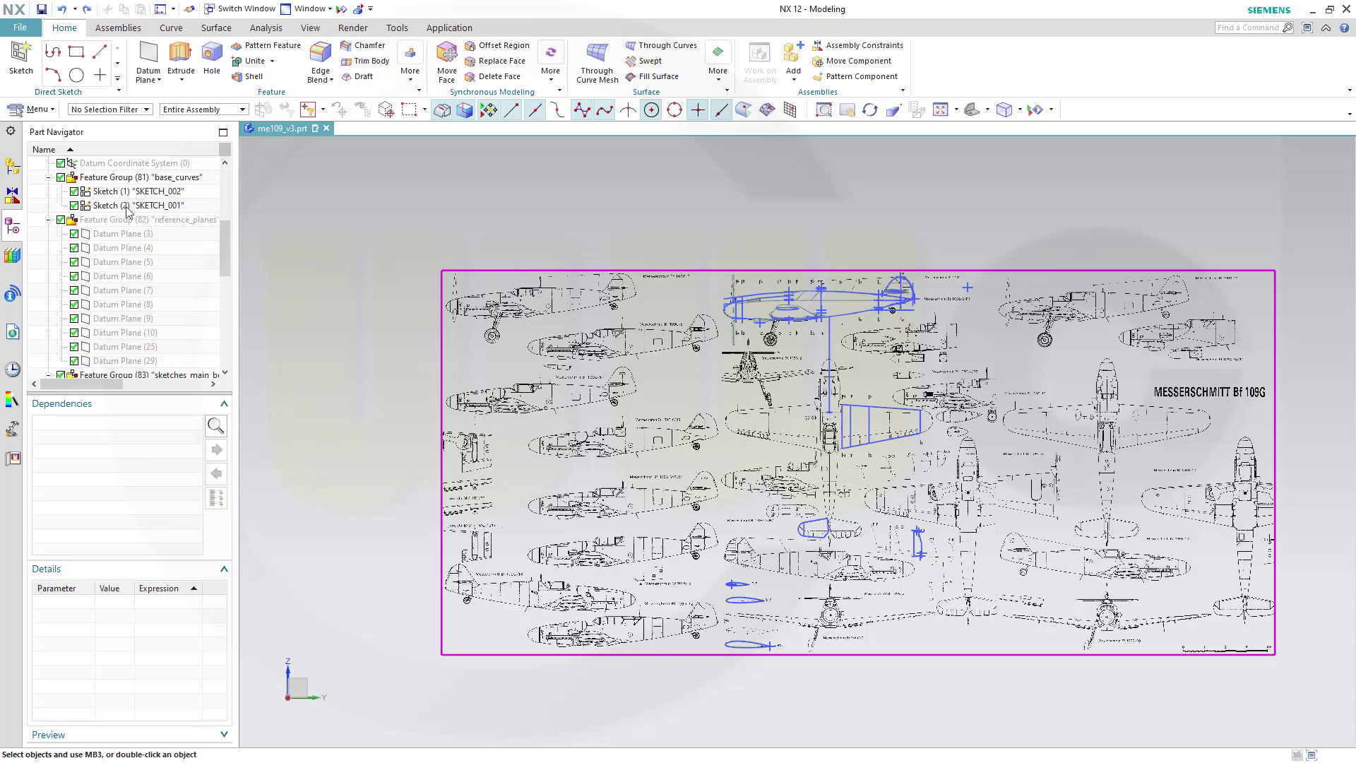
mouse_move(220, 256)
left_mouse_down()
mouse_move(235, 355)
mouse_move(224, 341)
left_mouse_up()
left_click(48, 276)
left_click(51, 291)
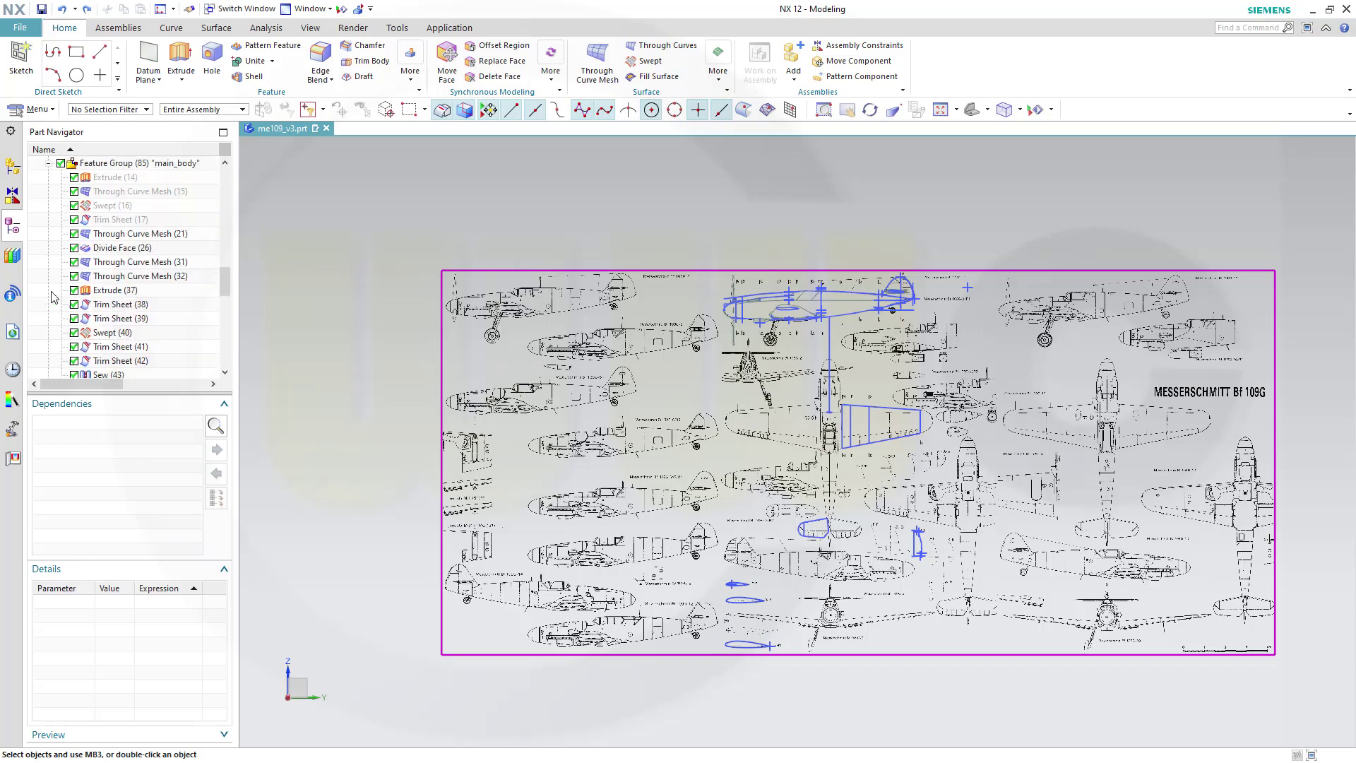
left_click_drag(220, 283, 224, 361)
left_click(49, 305)
left_click(49, 319)
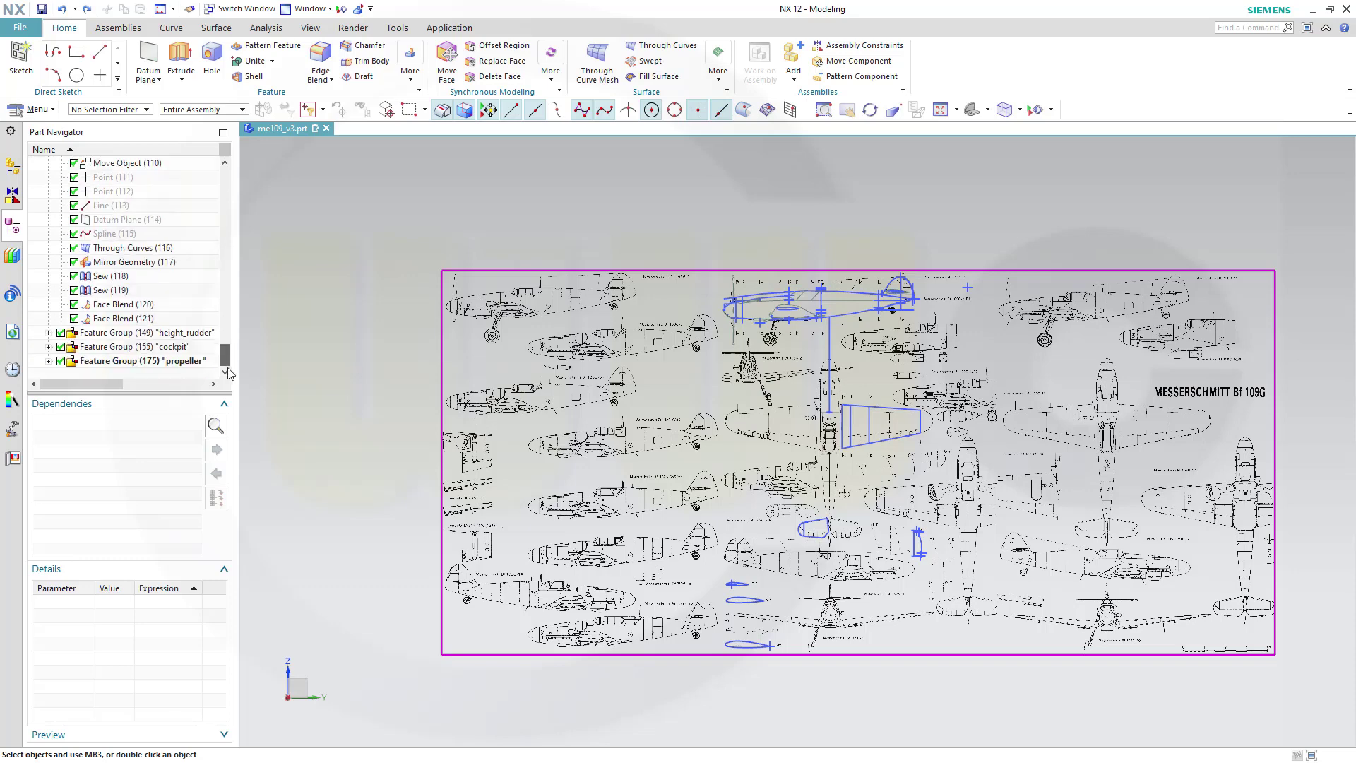
left_click(48, 361)
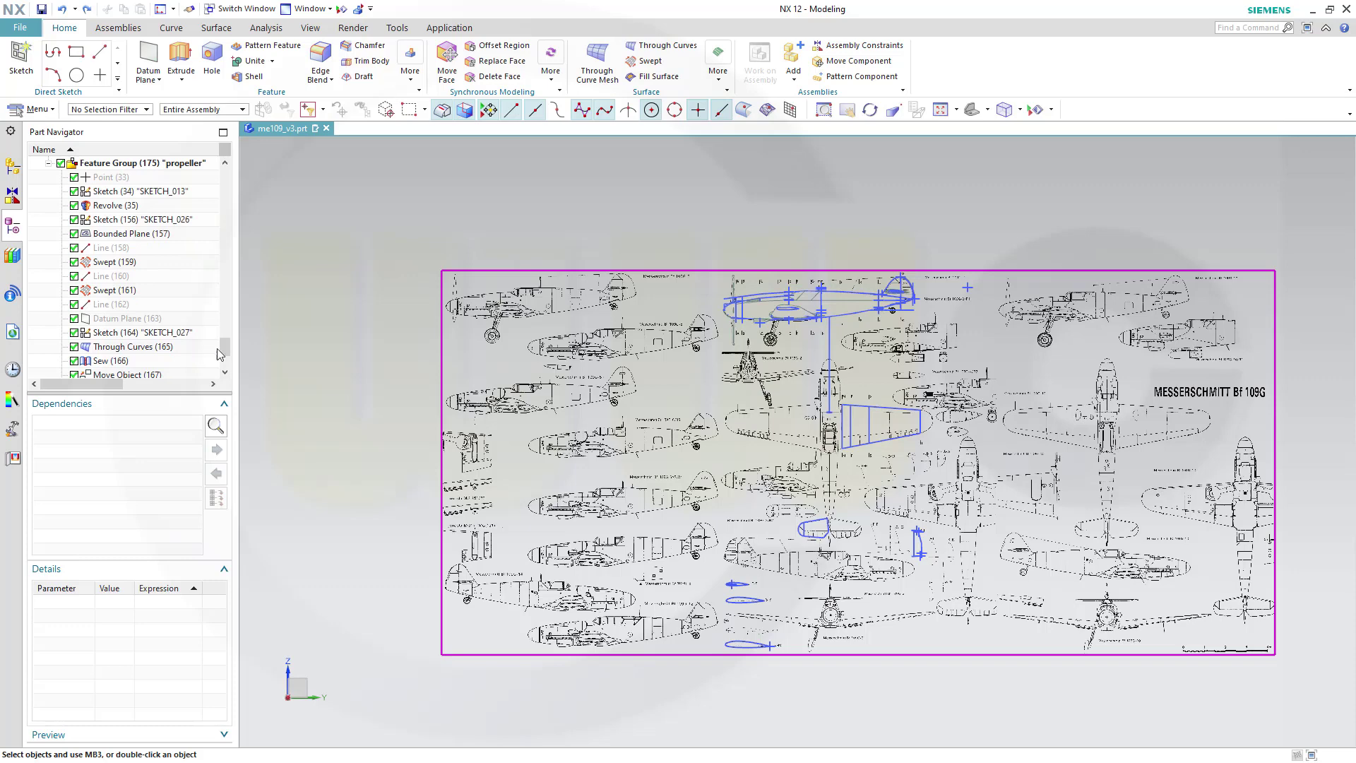
left_click_drag(220, 349, 224, 390)
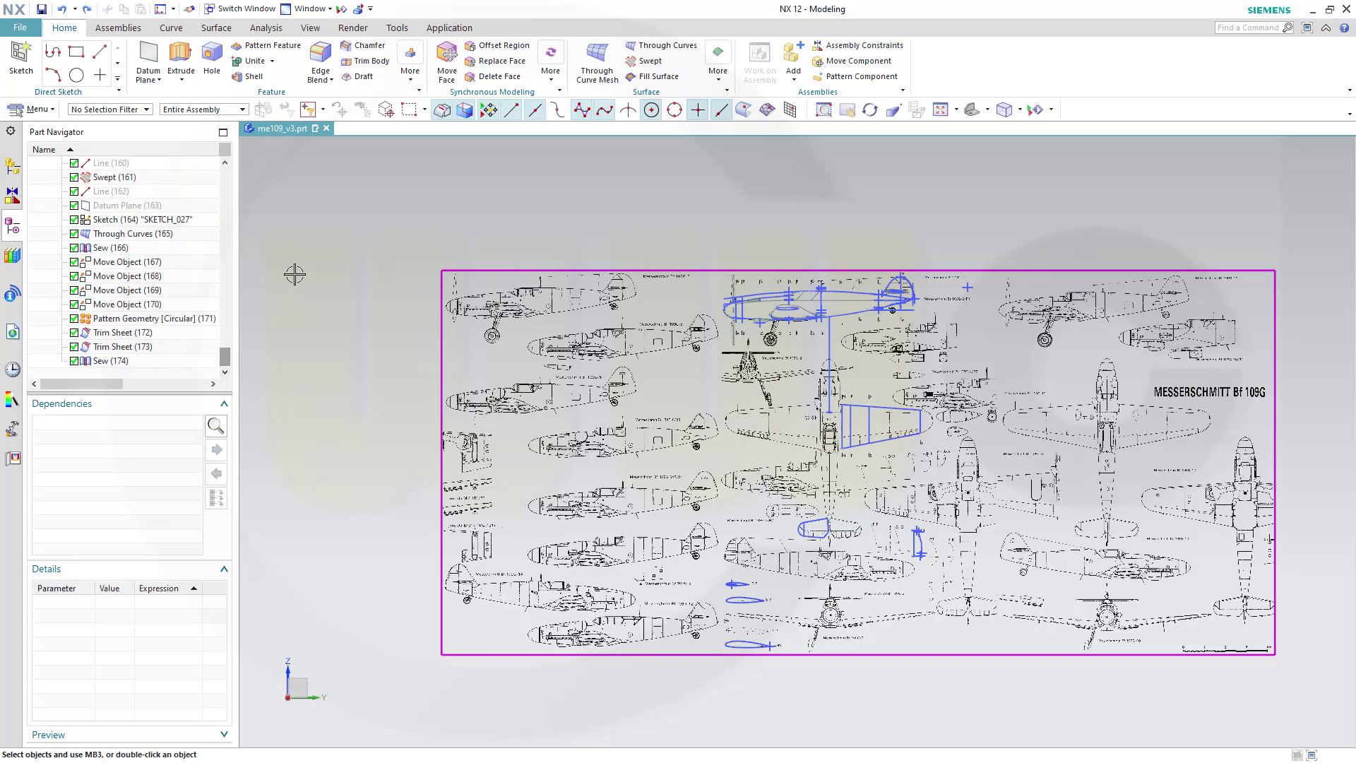
Step: Bring up the view shortcut toolbar from an empty spot in the graphics window
right_click(315, 247)
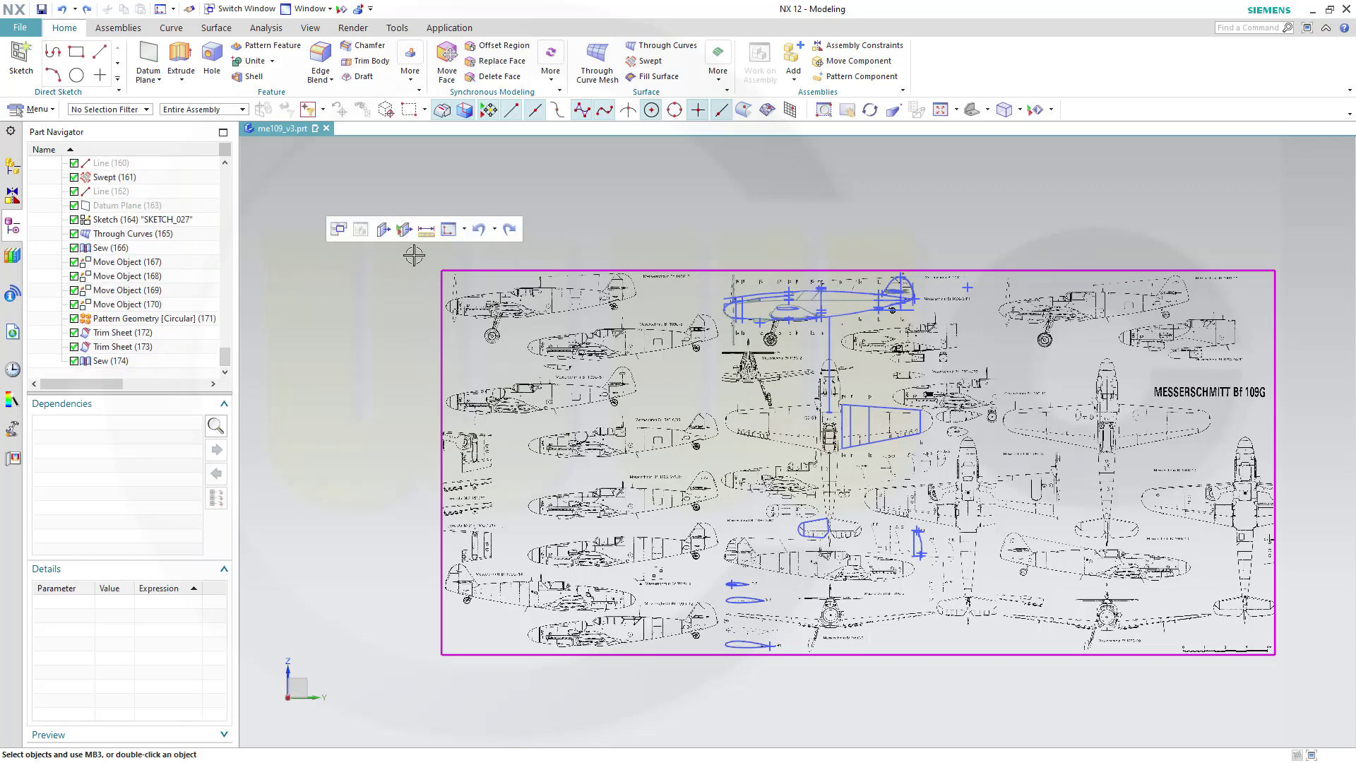